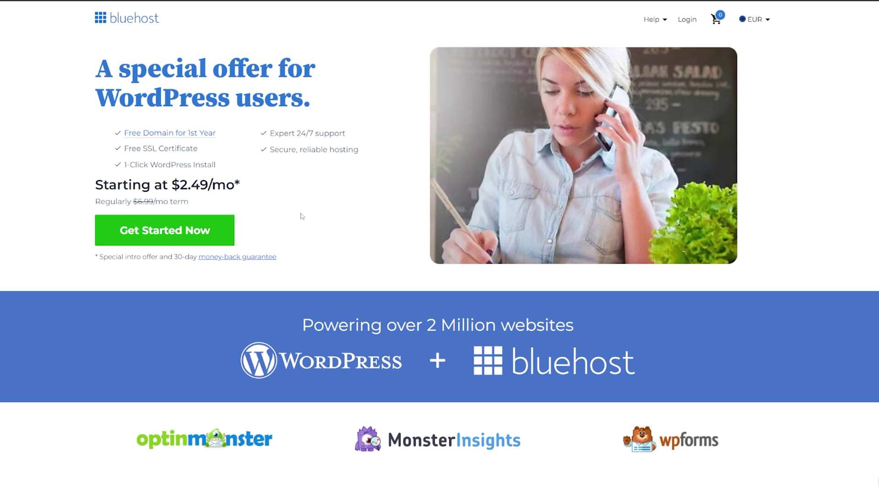
# Step: Open Bluehost's hosting plans and select the Basic plan at €2.49/mo
pyautogui.moveTo(249, 185); pyautogui.dragTo(94, 185)
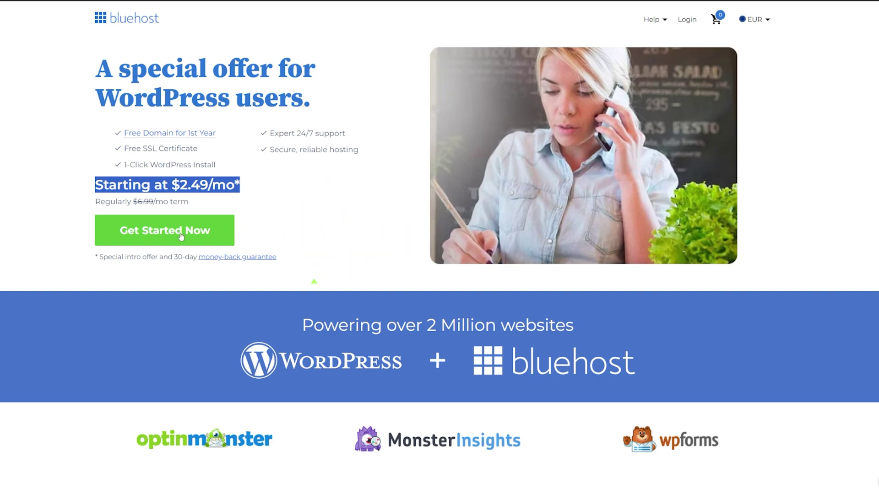
pyautogui.click(181, 235)
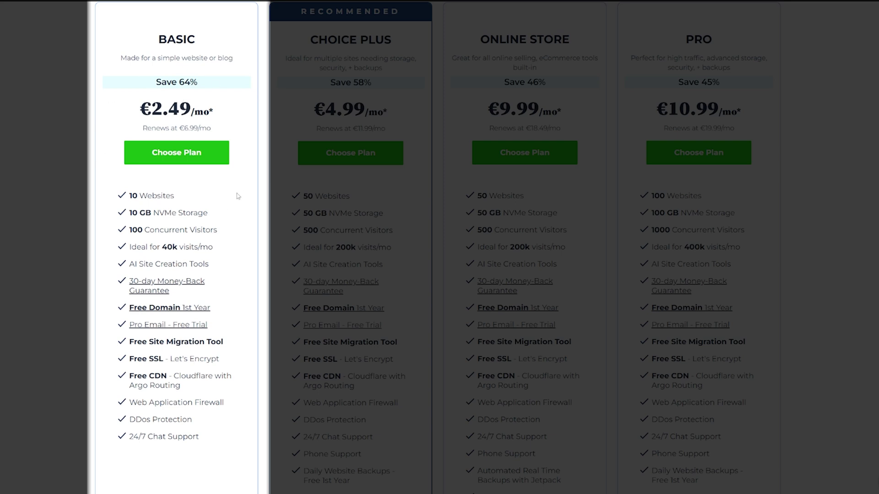
pyautogui.click(181, 155)
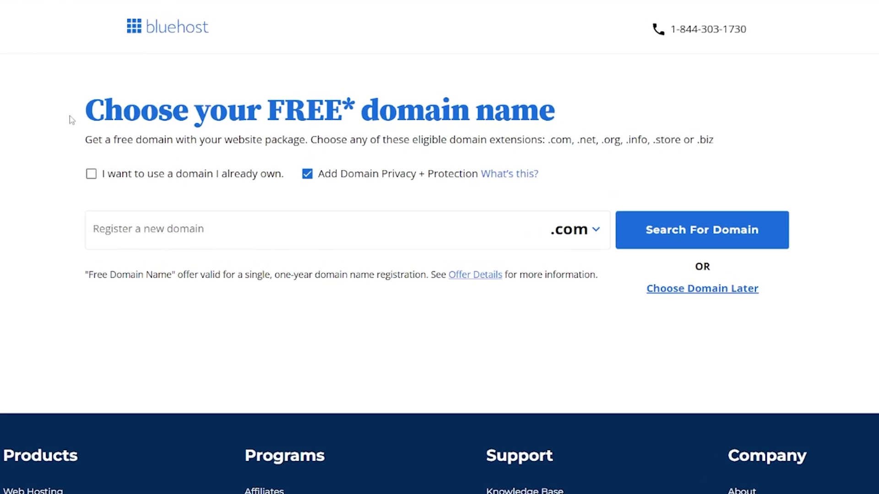
# Step: Search for and claim yournewfreeecommercewebsite.com as the free domain, bringing the cart to €41.21
pyautogui.click(296, 218)
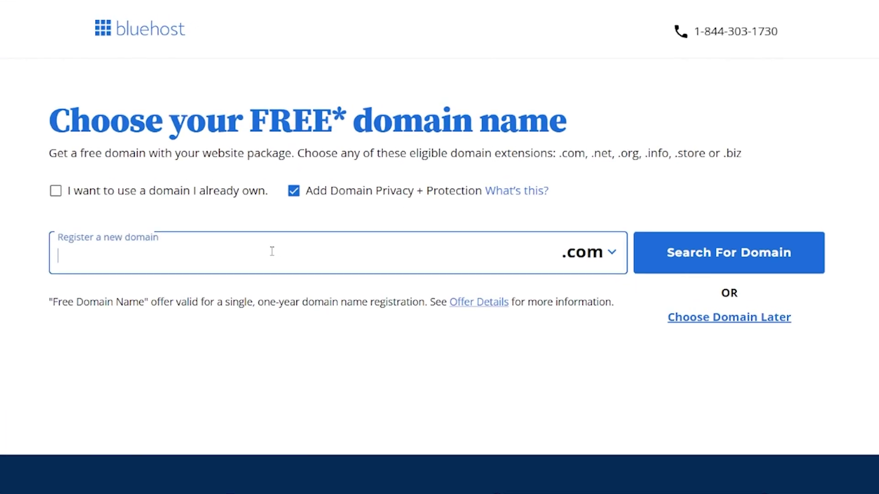
pyautogui.write('y')
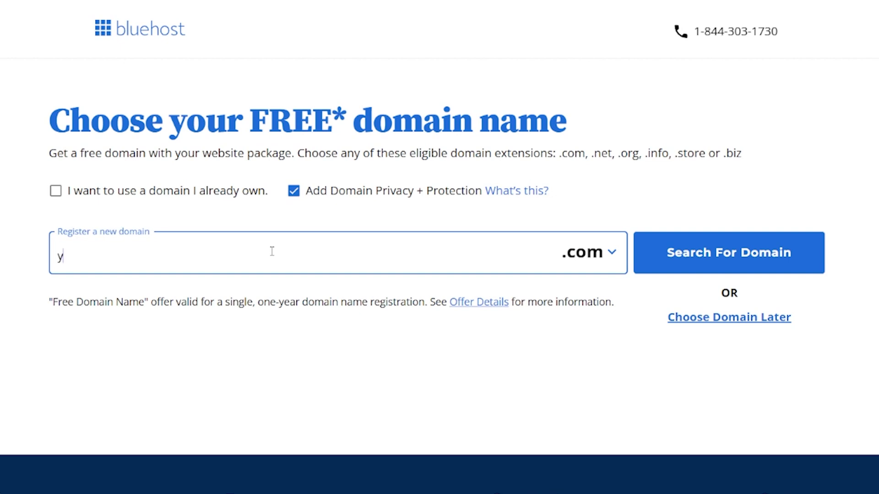
pyautogui.write('ournewfree')
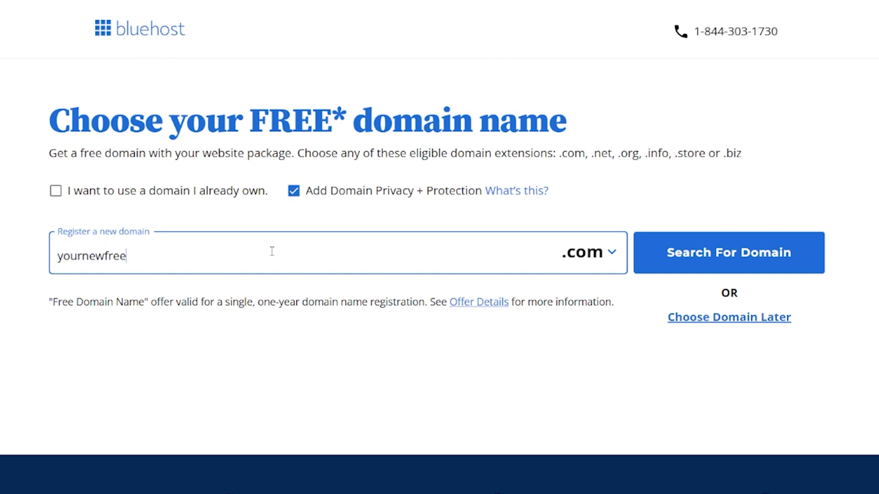
pyautogui.write('ecommerce')
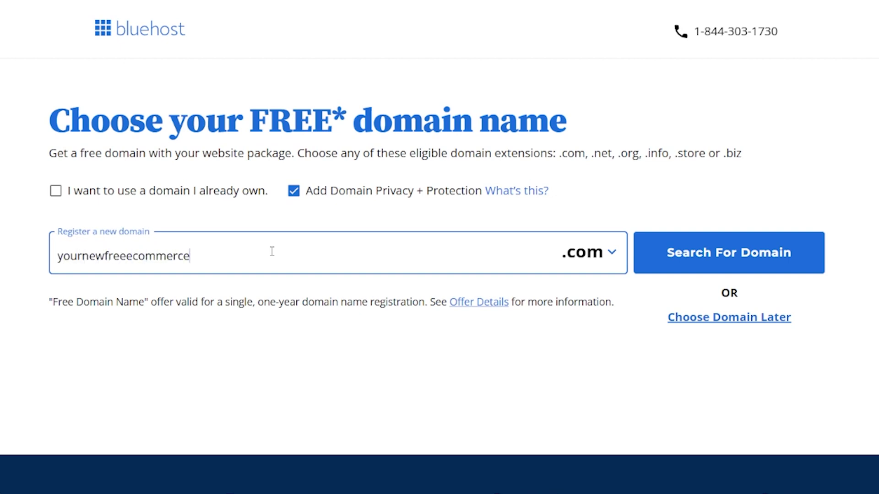
pyautogui.write('website')
pyautogui.click(759, 259)
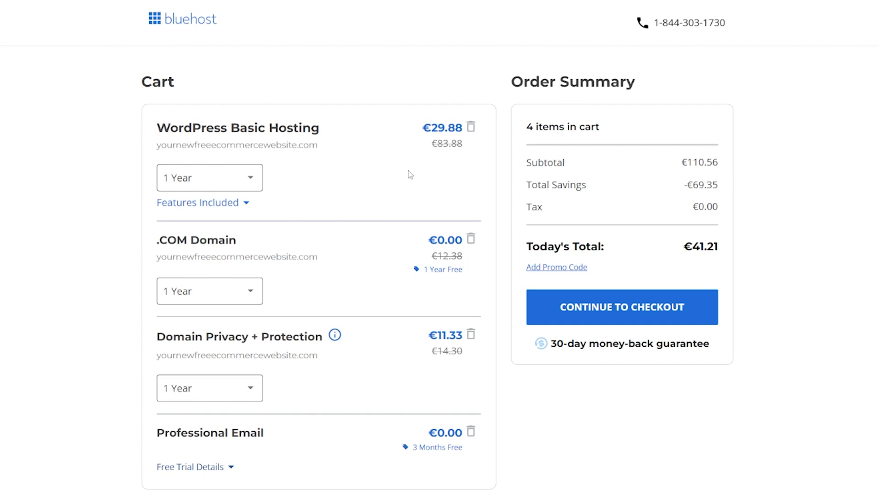
# Step: Remove Domain Privacy + Protection and the Professional Email trial, leaving hosting and the free .COM domain
pyautogui.scroll(-1, 369, 169)
pyautogui.scroll(1, 367, 150)
pyautogui.scroll(-2, 358, 264)
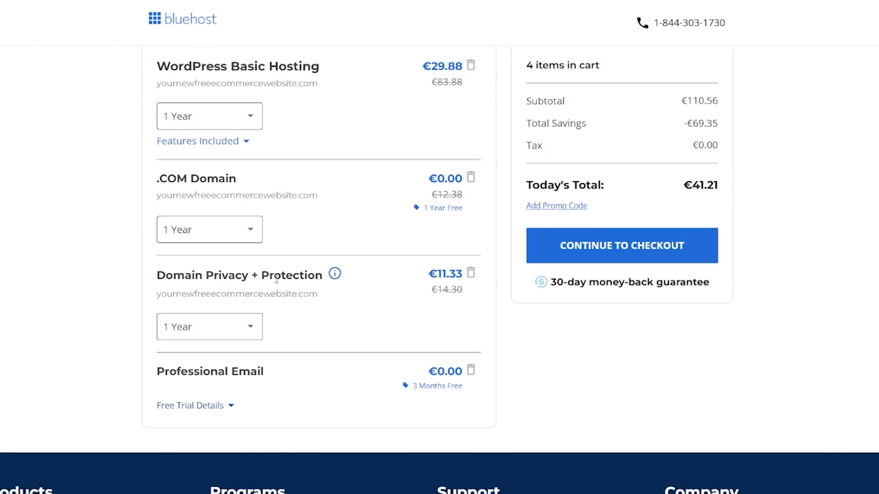
pyautogui.click(472, 277)
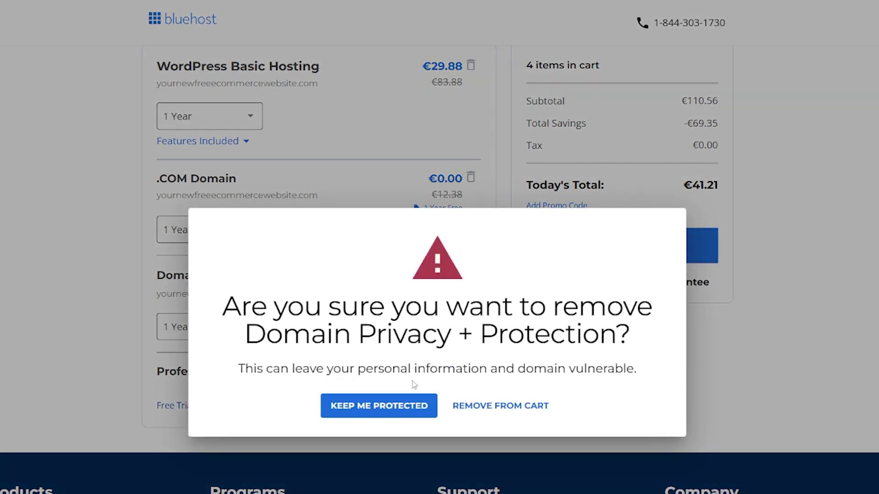
pyautogui.click(467, 414)
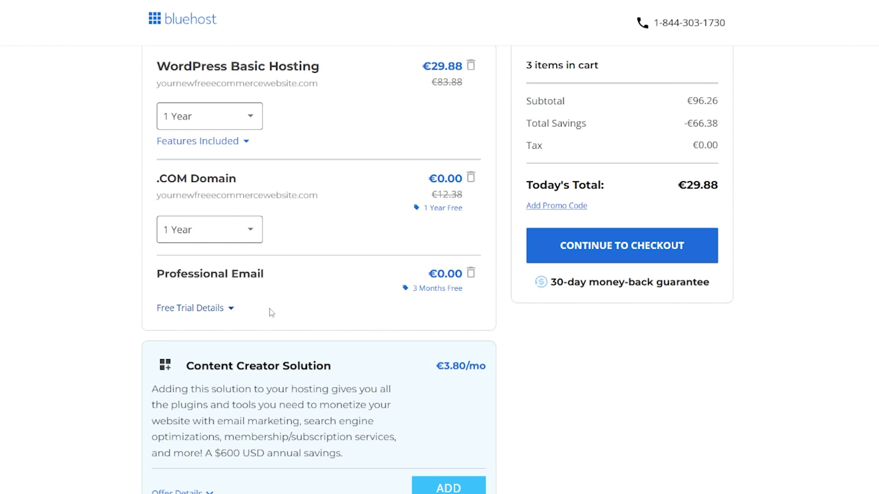
pyautogui.click(471, 273)
pyautogui.scroll(2, 474, 278)
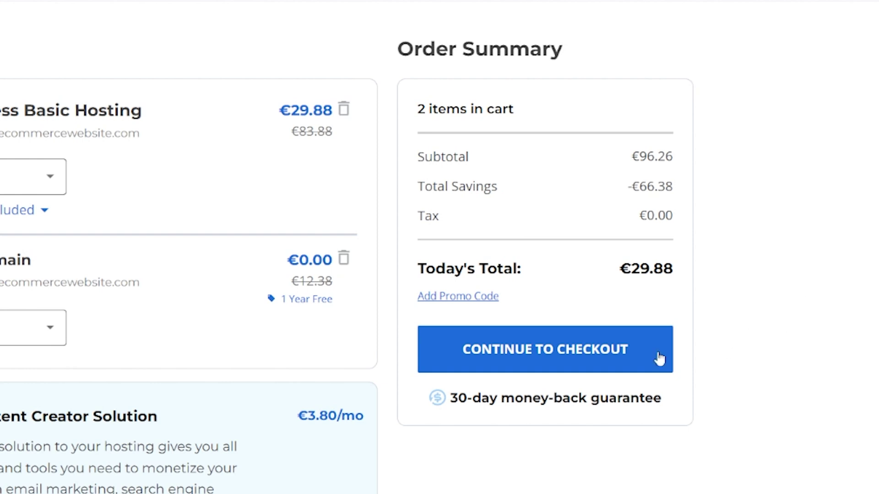
# Step: Proceed from the €29.88 cart to checkout and look over the checkout form
pyautogui.click(579, 362)
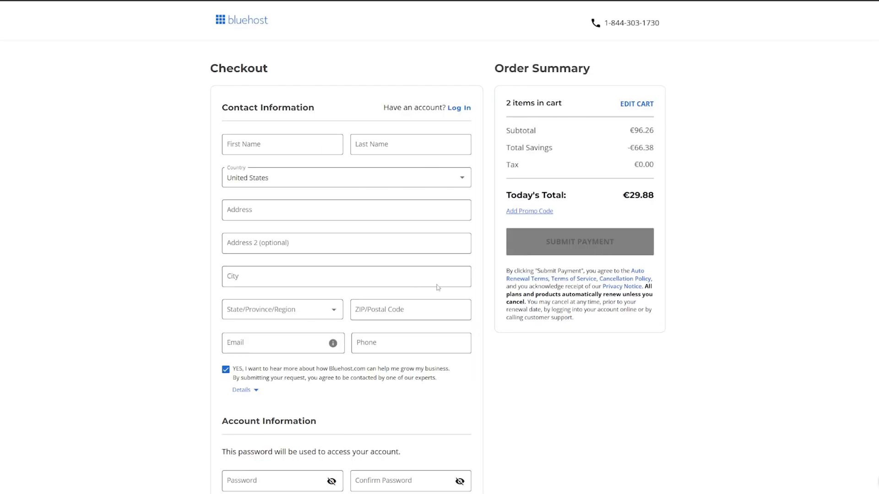
pyautogui.scroll(-9, 585, 373)
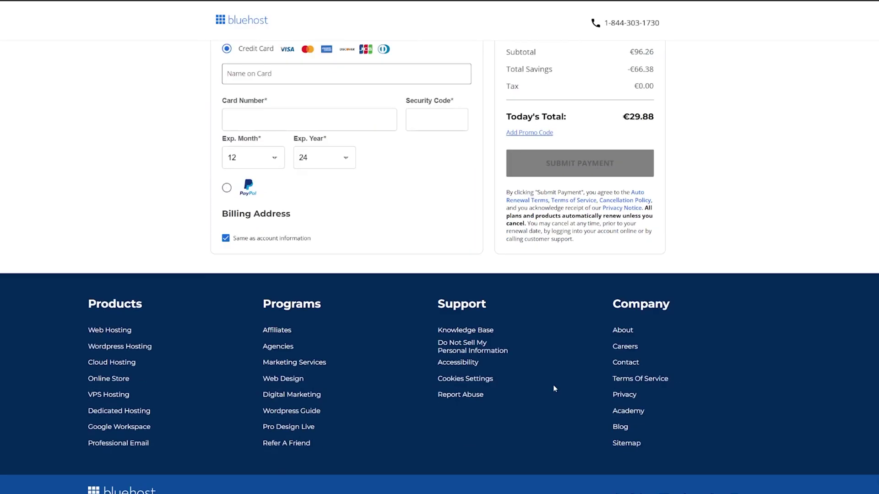
pyautogui.scroll(9, 538, 367)
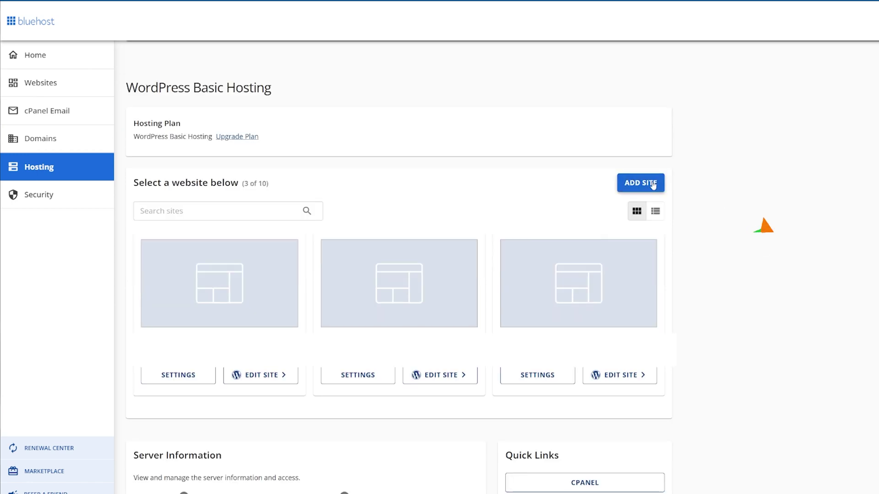
# Step: Add a new site to the WordPress Basic Hosting plan, choosing Install WordPress
pyautogui.click(630, 184)
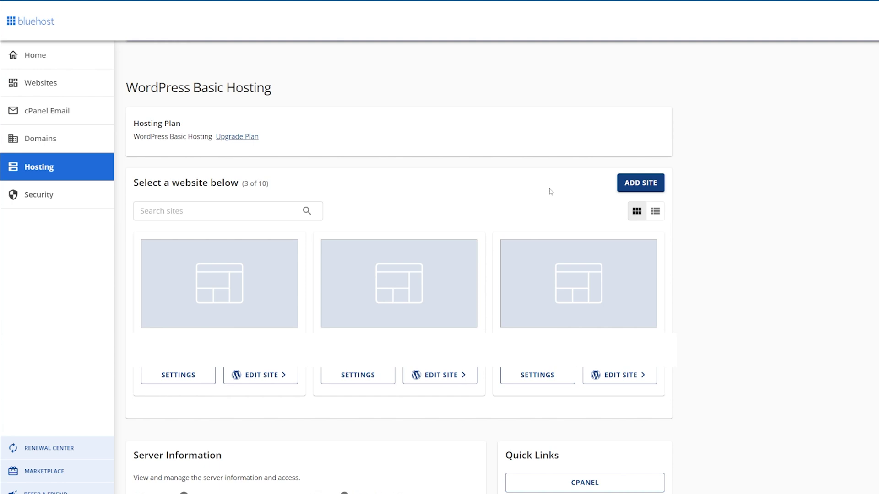
pyautogui.click(650, 186)
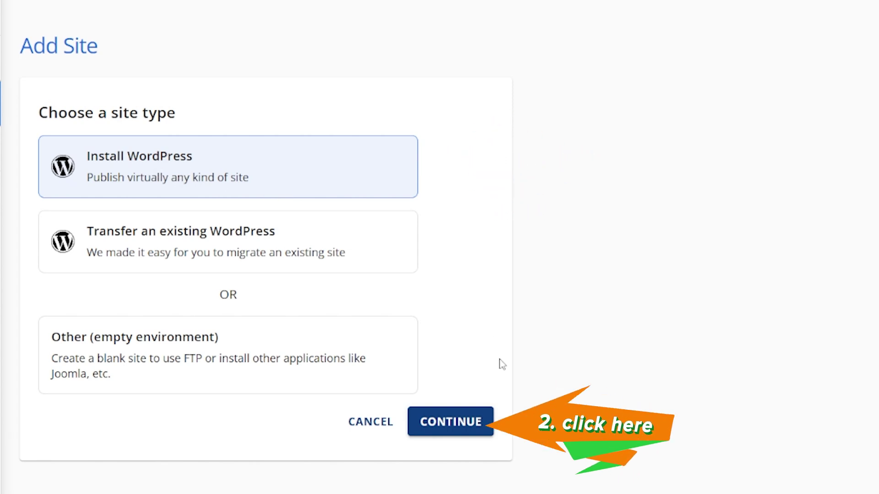
# Step: Title the new WordPress site 'New ECommerce Website' and continue to the domain step
pyautogui.click(453, 426)
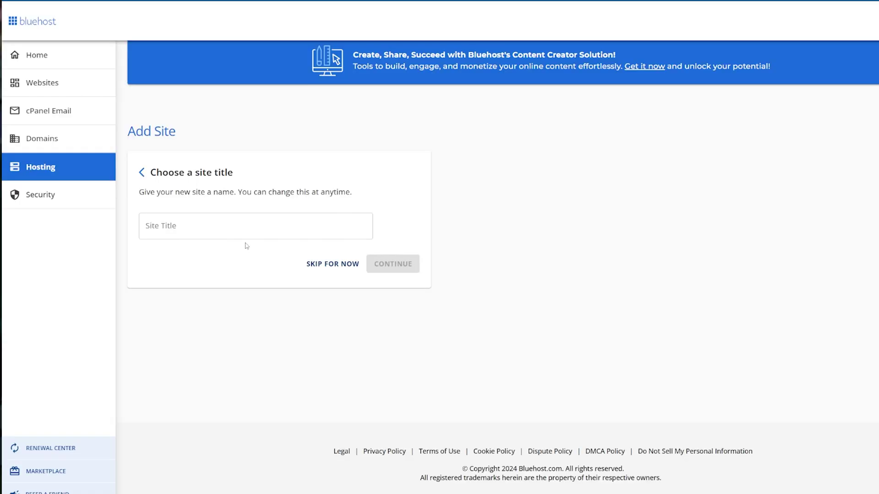
pyautogui.click(240, 227)
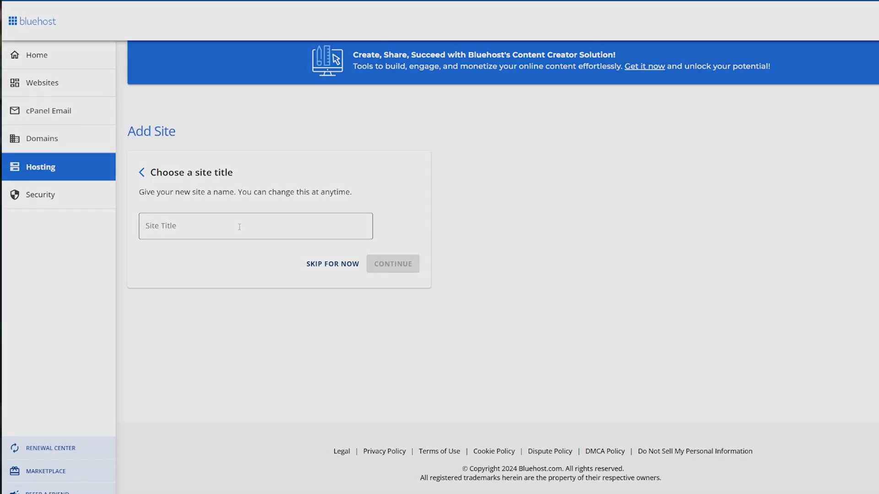
pyautogui.write('New ECommerce')
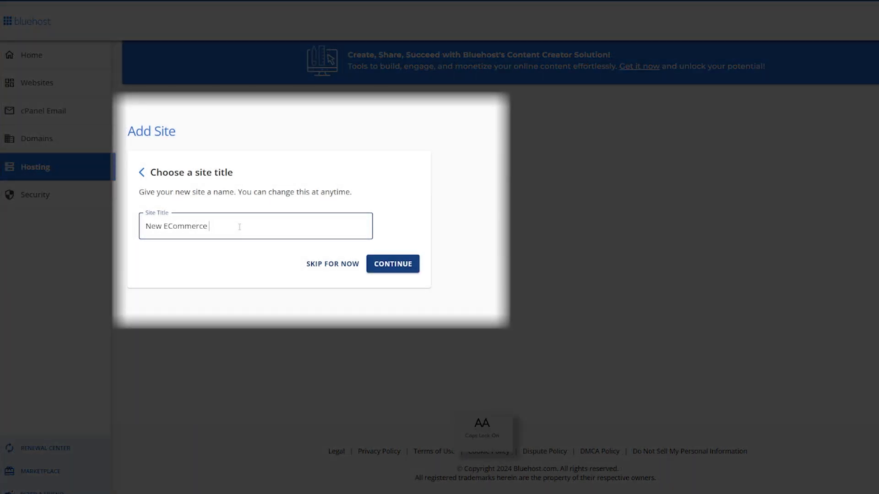
pyautogui.write(' Website')
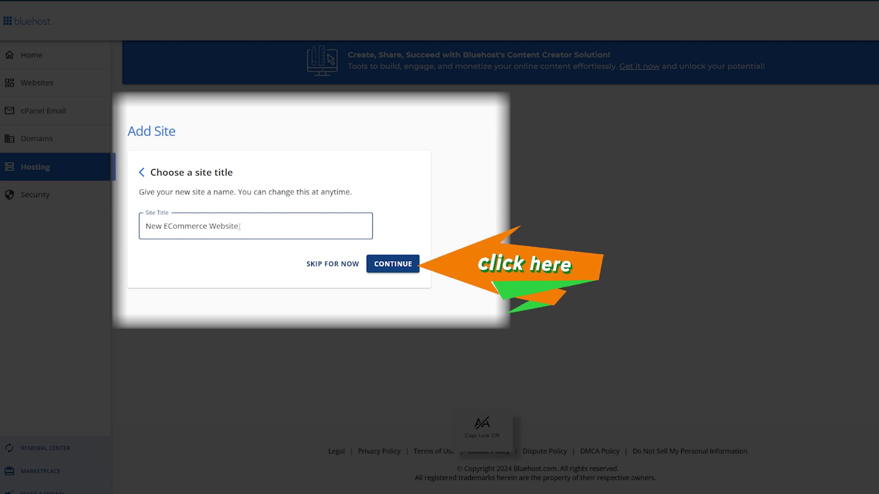
pyautogui.click(246, 264)
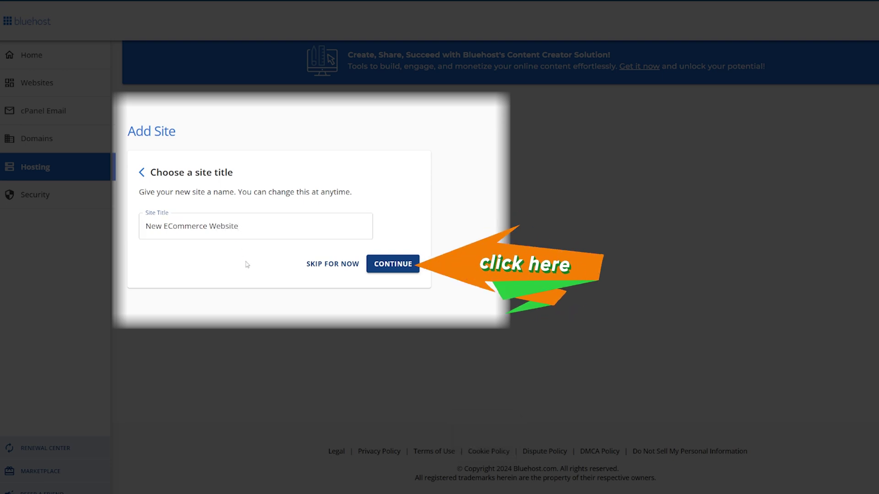
pyautogui.click(401, 269)
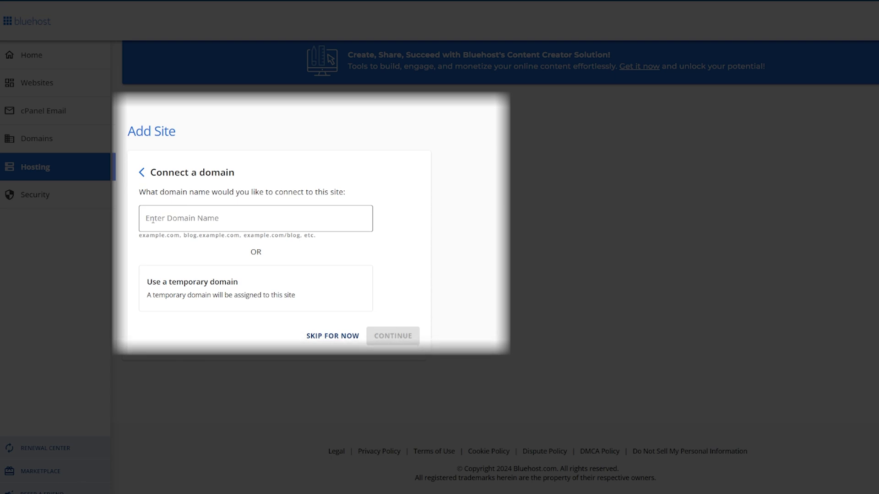
# Step: Use a temporary domain for the new site and continue to WordPress onboarding
pyautogui.click(187, 219)
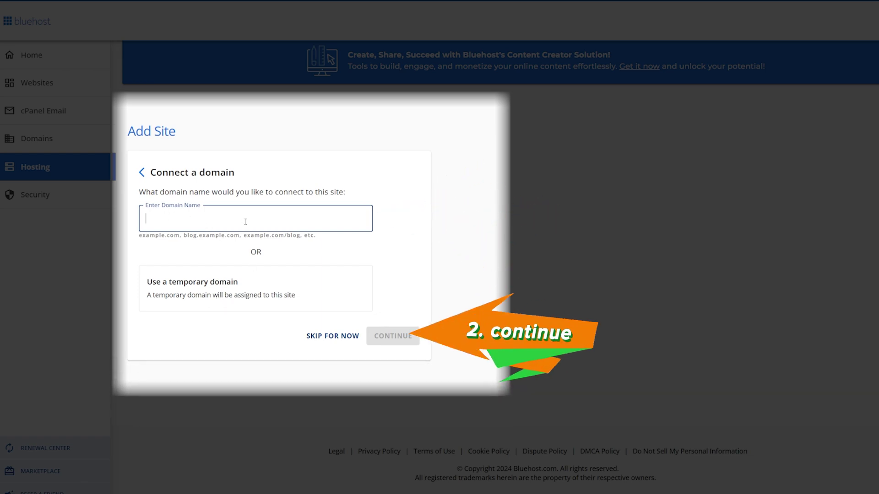
pyautogui.click(249, 298)
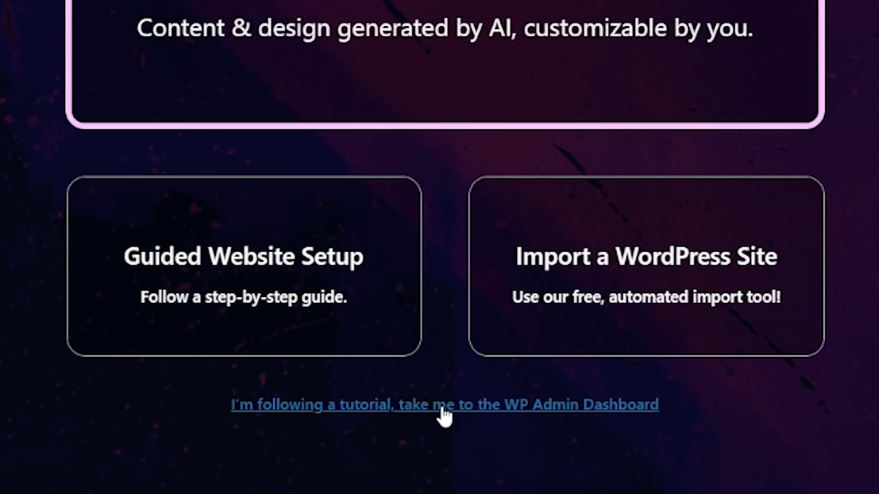
# Step: Skip guided setup into WP Admin and go to the Installed Plugins list
pyautogui.click(419, 410)
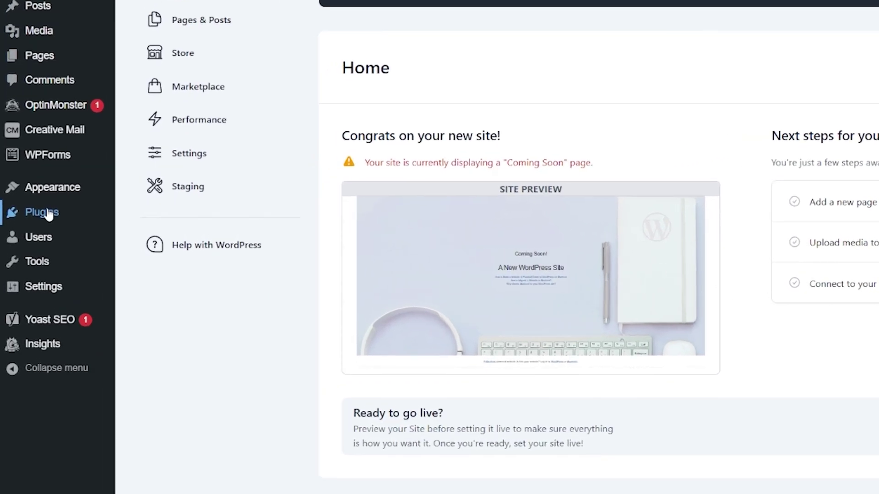
pyautogui.moveTo(30, 220)
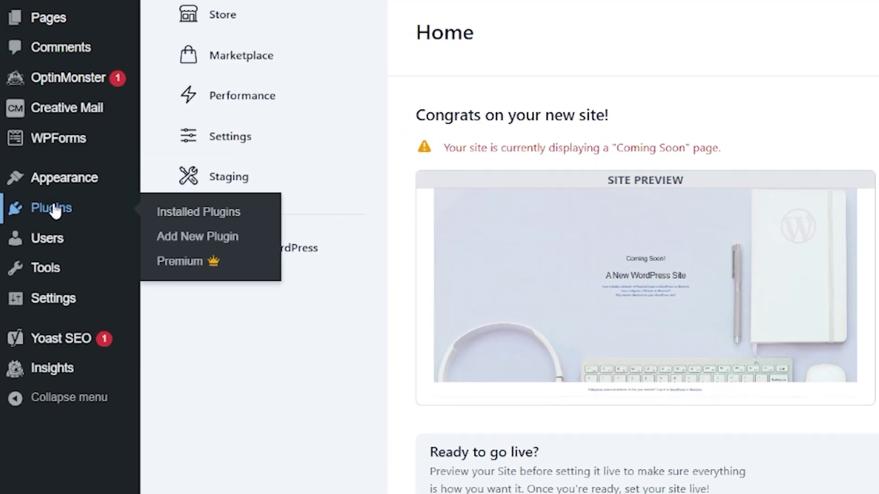
pyautogui.click(55, 211)
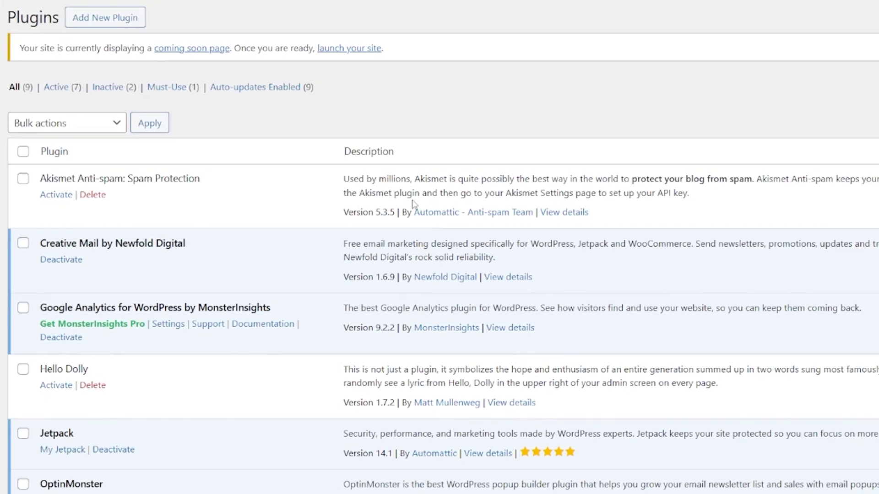
pyautogui.scroll(-3, 460, 215)
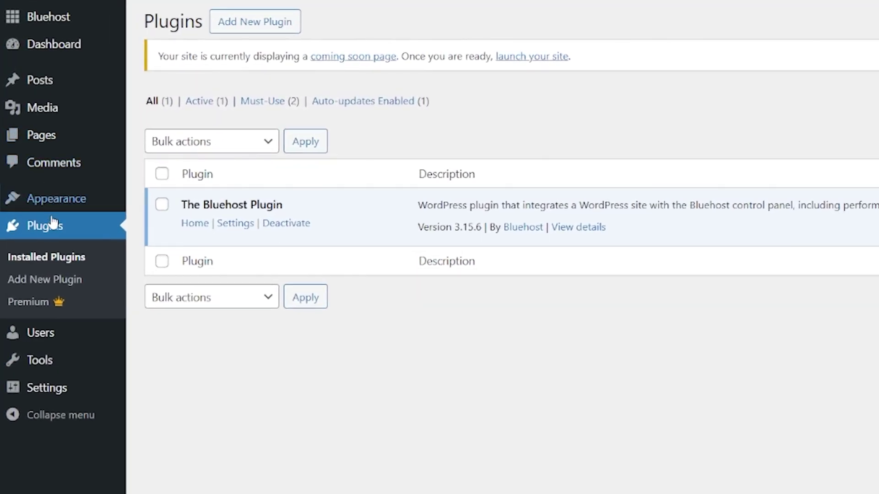
pyautogui.moveTo(57, 207)
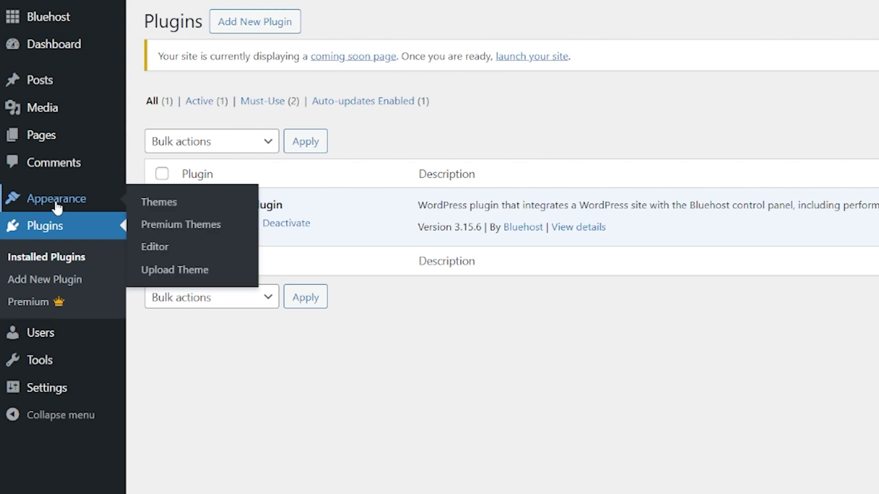
# Step: Open Appearance > Themes to view the three installed themes, Twenty Twenty-Five active
pyautogui.click(170, 210)
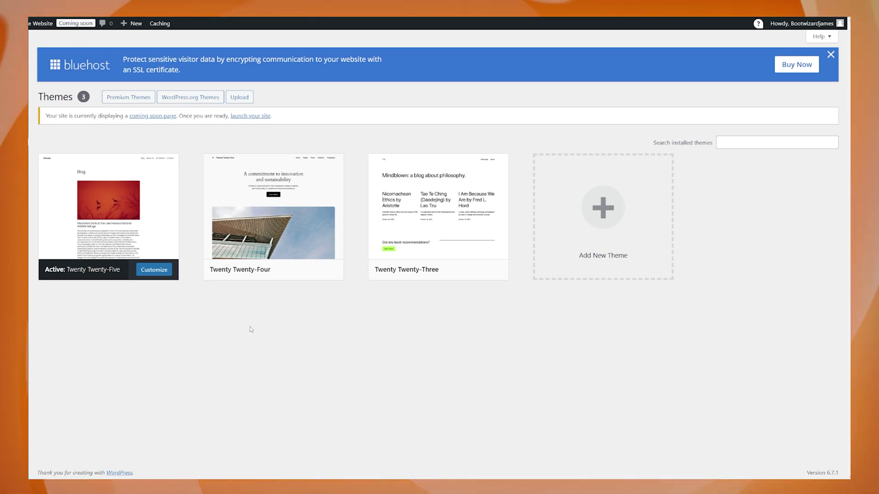
pyautogui.moveTo(260, 241)
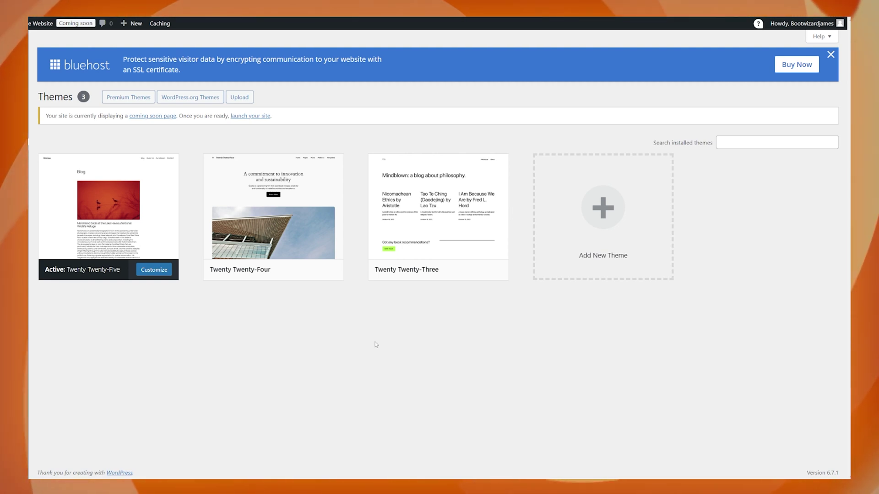
pyautogui.moveTo(419, 266)
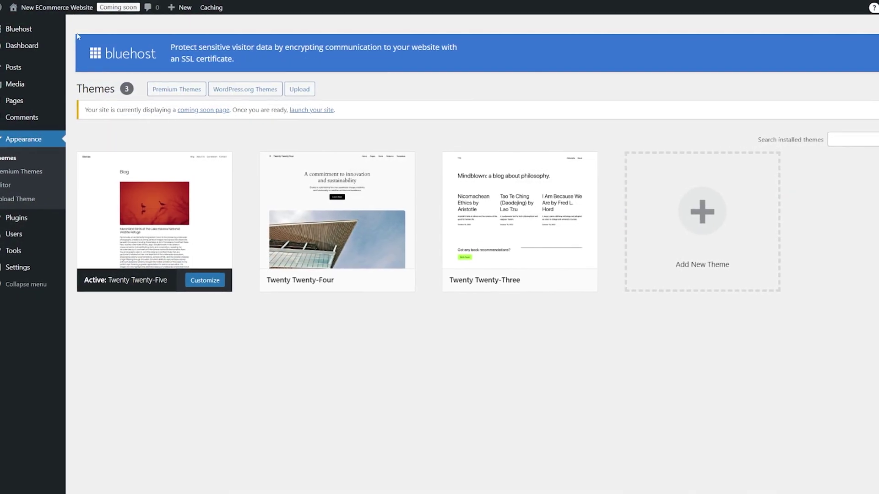
# Step: Open the live site from the admin bar's Visit Site link in a new tab
pyautogui.moveTo(50, 8)
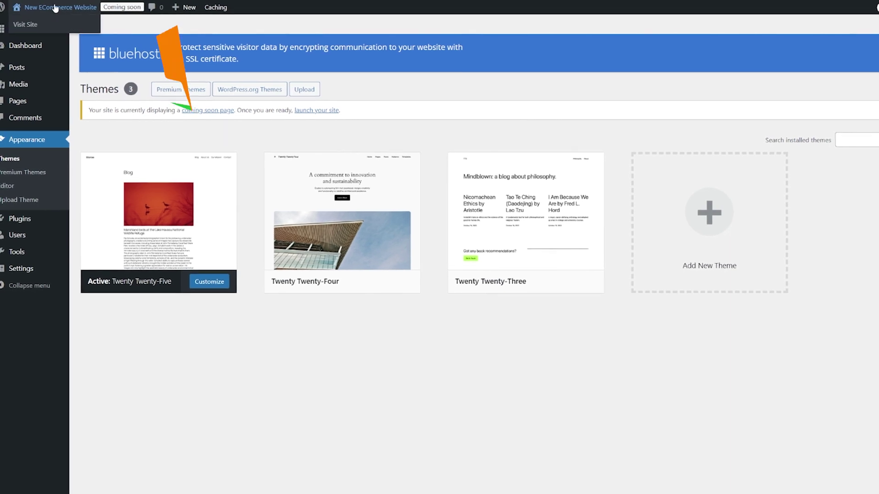
pyautogui.rightClick(31, 26)
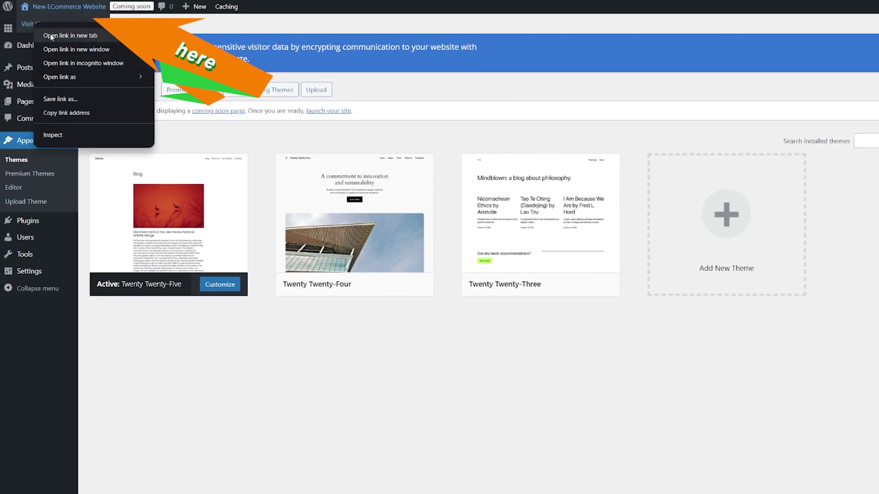
pyautogui.click(51, 36)
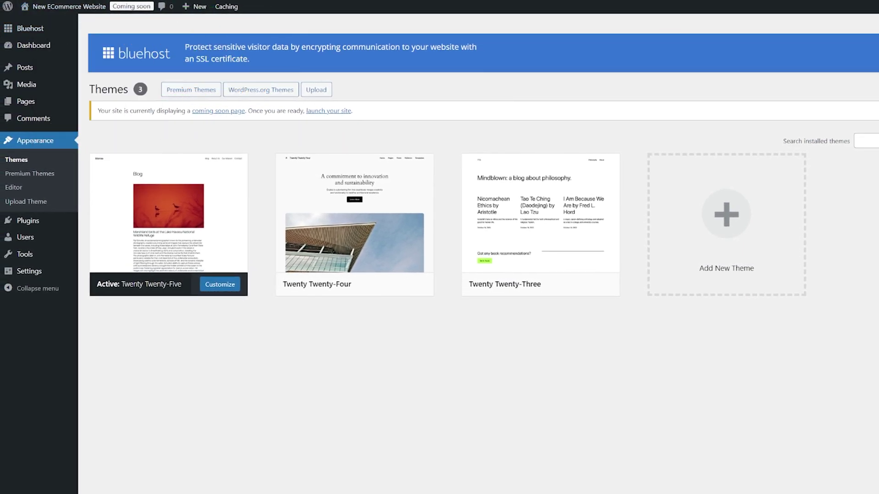
# Step: Review the live Blog front page in the new tab, then go to Add New Theme
pyautogui.hotkey('ctrl', 'Tab')
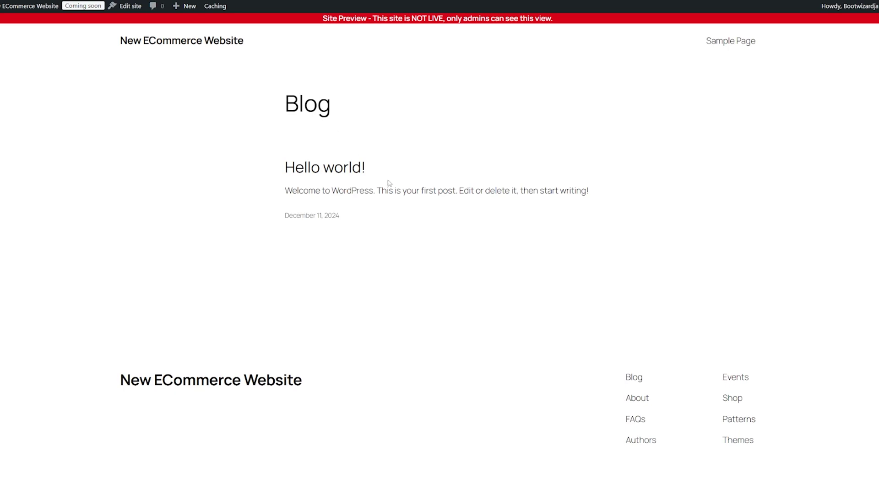
pyautogui.scroll(-1, 388, 173)
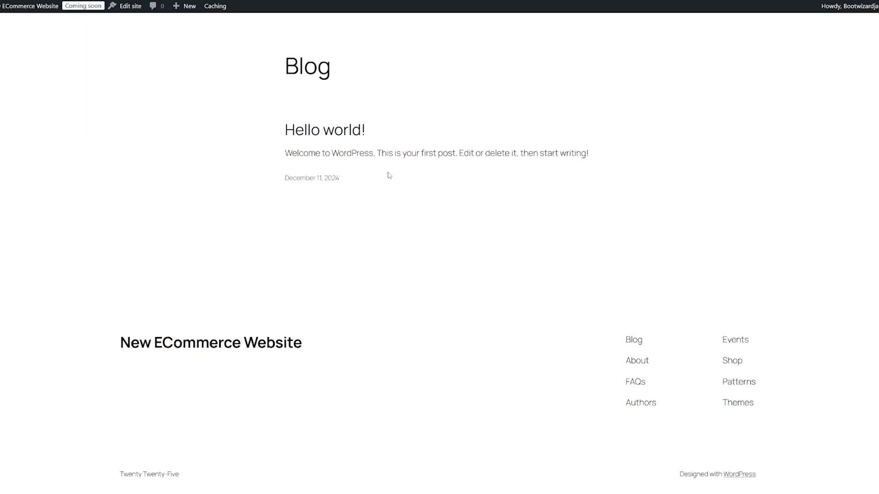
pyautogui.scroll(1, 388, 175)
pyautogui.scroll(-1, 389, 175)
pyautogui.scroll(1, 388, 175)
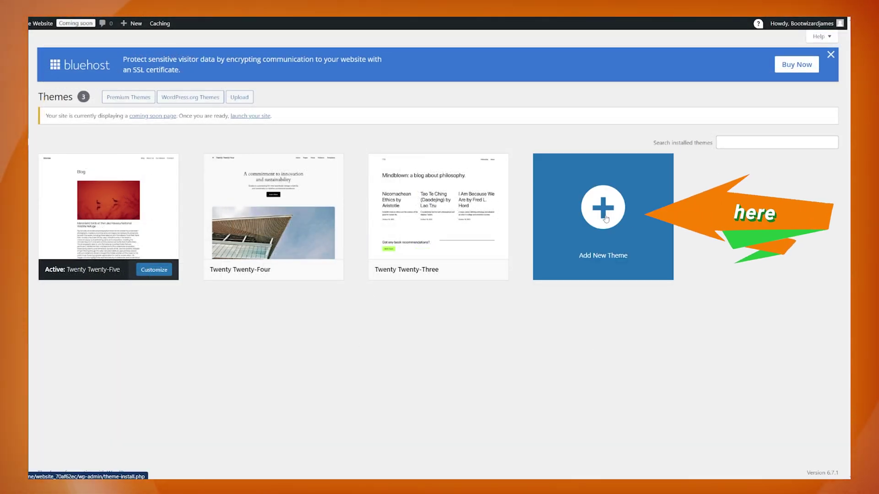
pyautogui.click(604, 215)
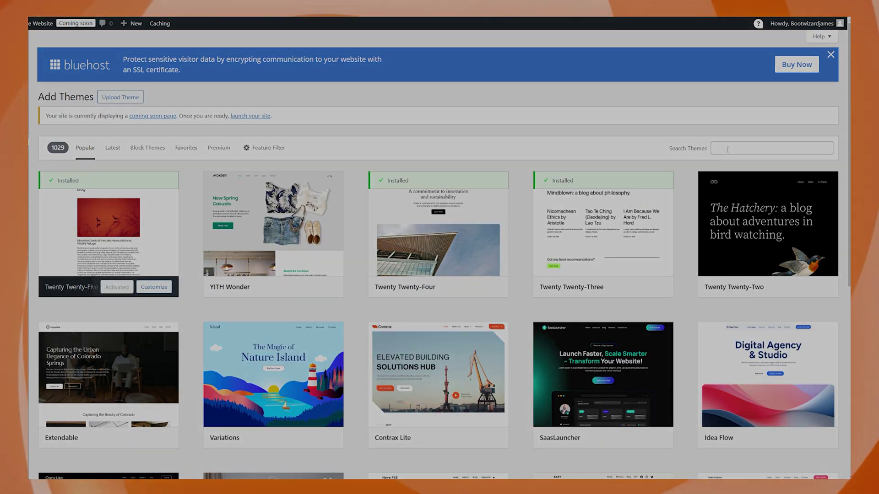
# Step: Search the themes for 'astra' and install the Astra theme
pyautogui.click(727, 149)
pyautogui.write('astra')
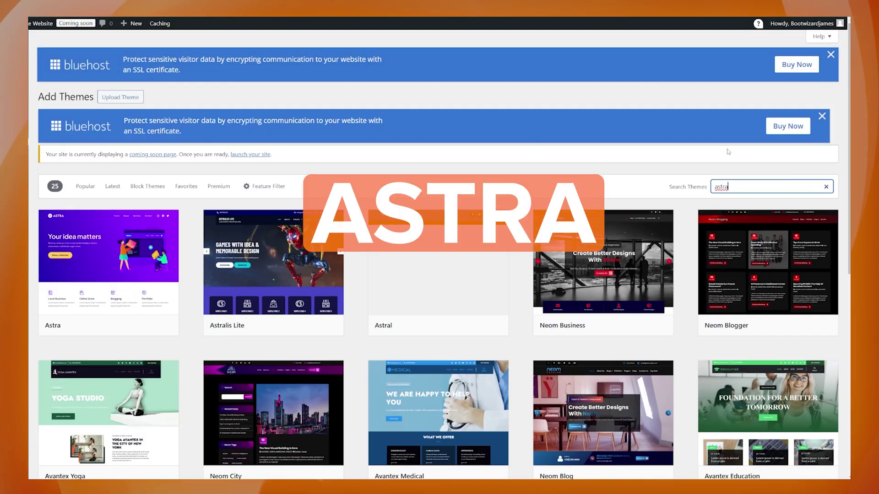
pyautogui.moveTo(136, 261)
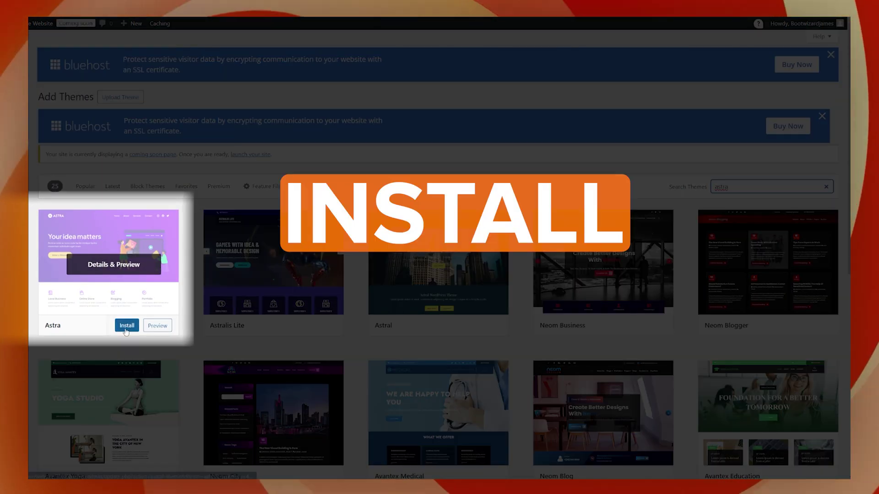
pyautogui.click(126, 327)
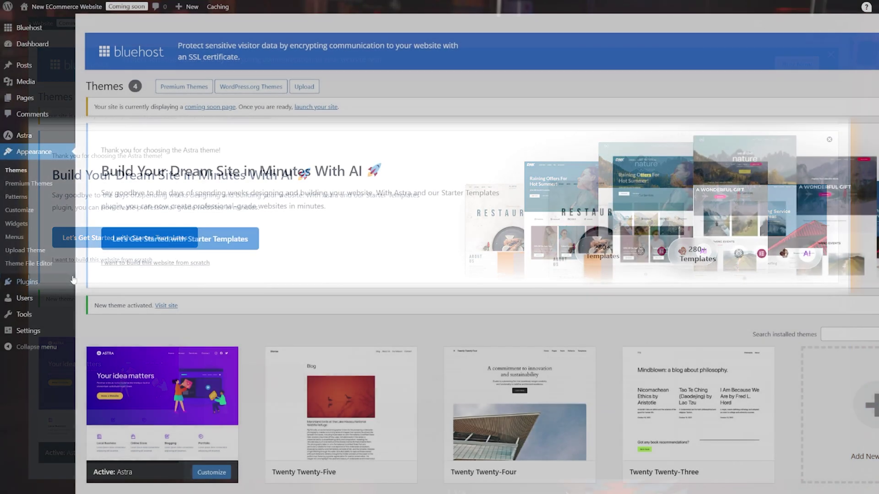
# Step: Search new plugins for 'starter templates', then install and activate the Starter Templates plugin
pyautogui.moveTo(71, 284)
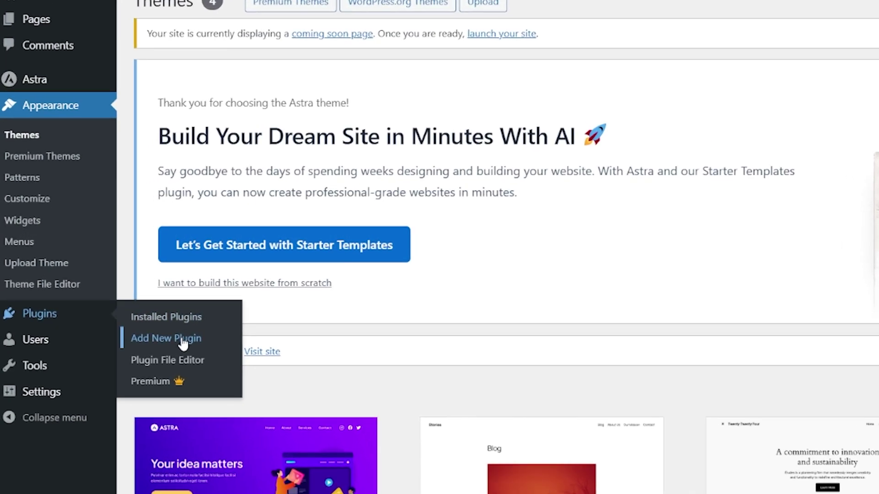
pyautogui.click(182, 339)
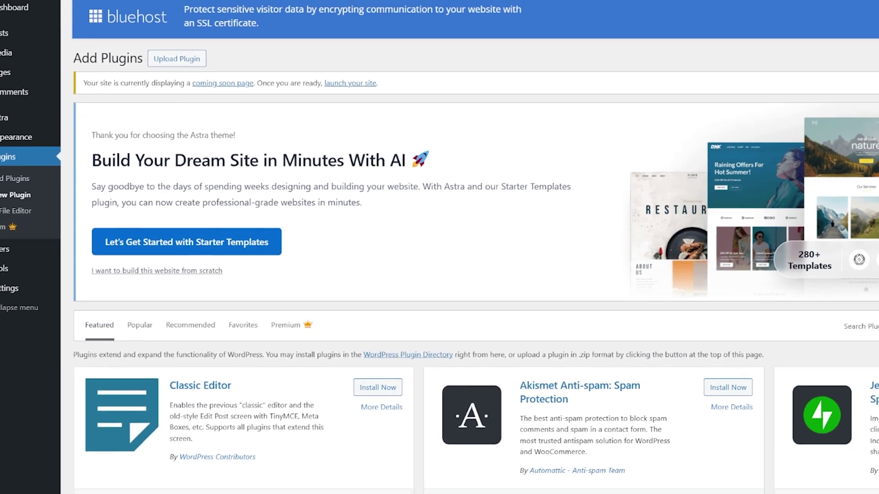
pyautogui.click(761, 310)
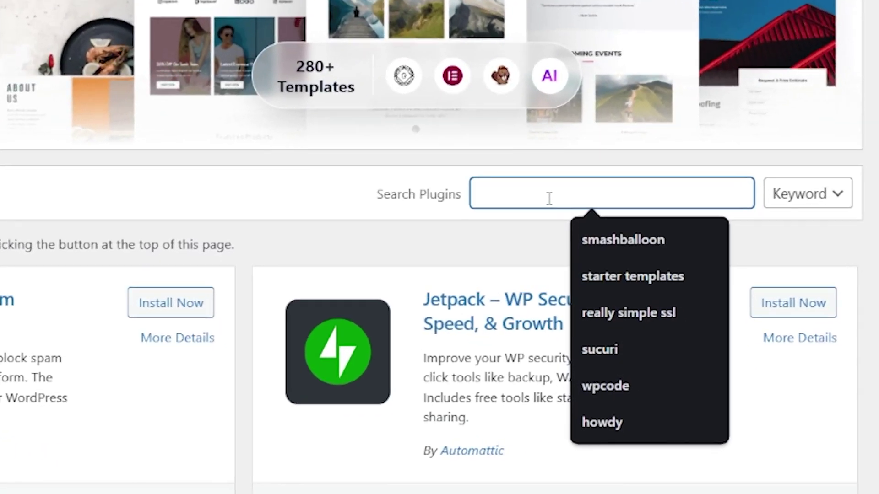
pyautogui.write('starter templates')
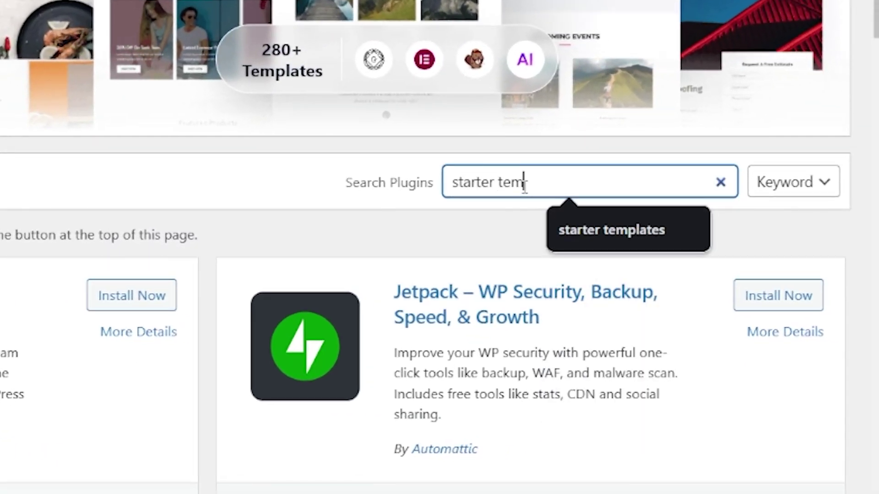
pyautogui.press('Return')
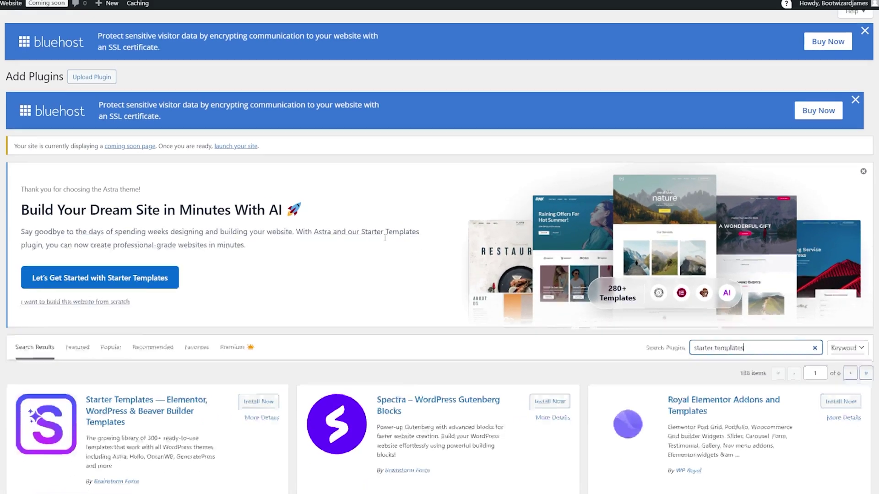
pyautogui.scroll(-2, 315, 222)
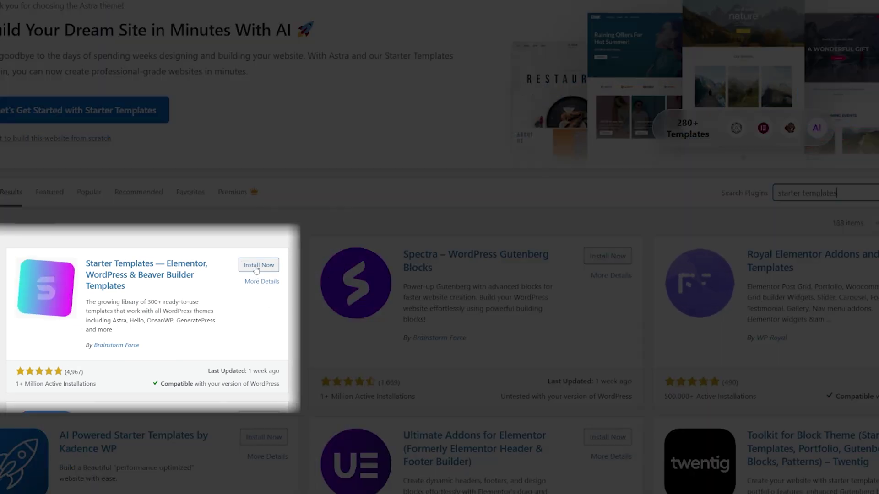
pyautogui.click(257, 266)
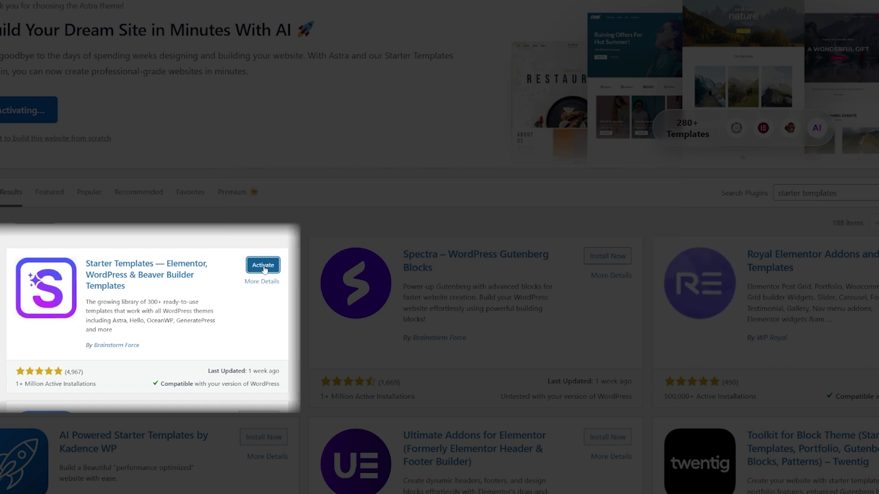
pyautogui.click(263, 266)
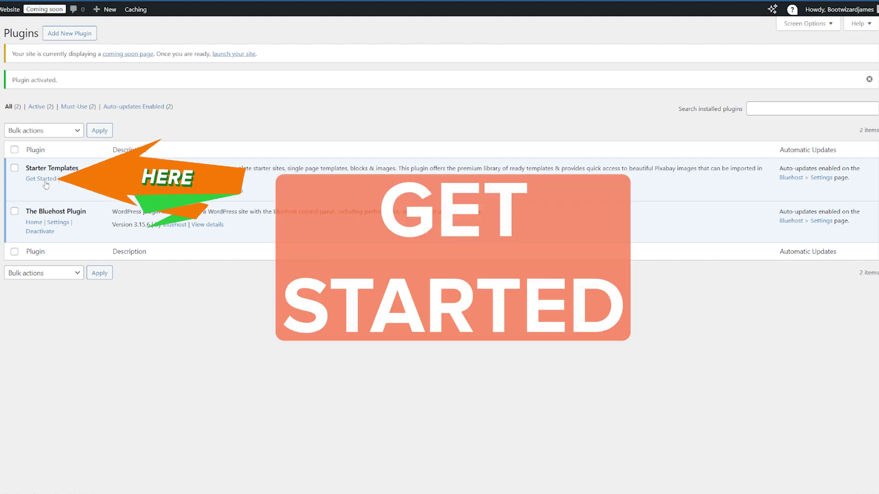
# Step: Launch the Starter Templates setup and choose the Classic Starter Templates library
pyautogui.click(44, 180)
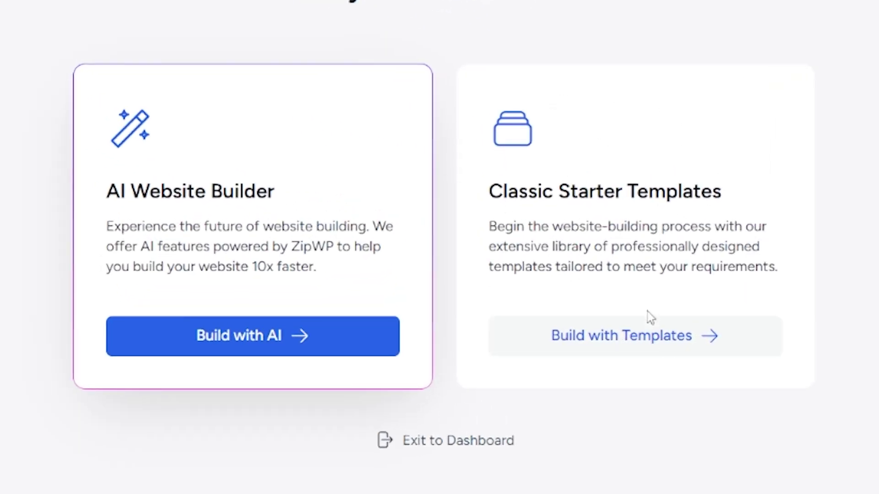
pyautogui.click(667, 351)
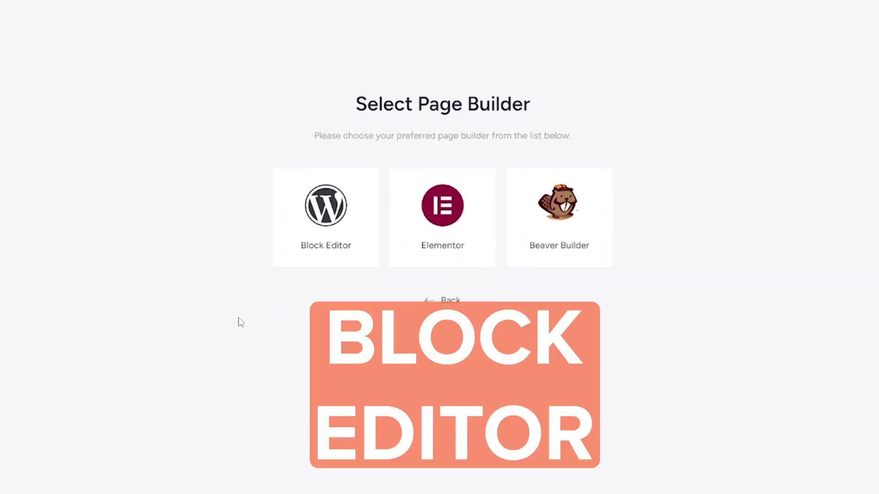
# Step: Pick Block Editor as the page builder and scroll through the starter template gallery
pyautogui.click(299, 239)
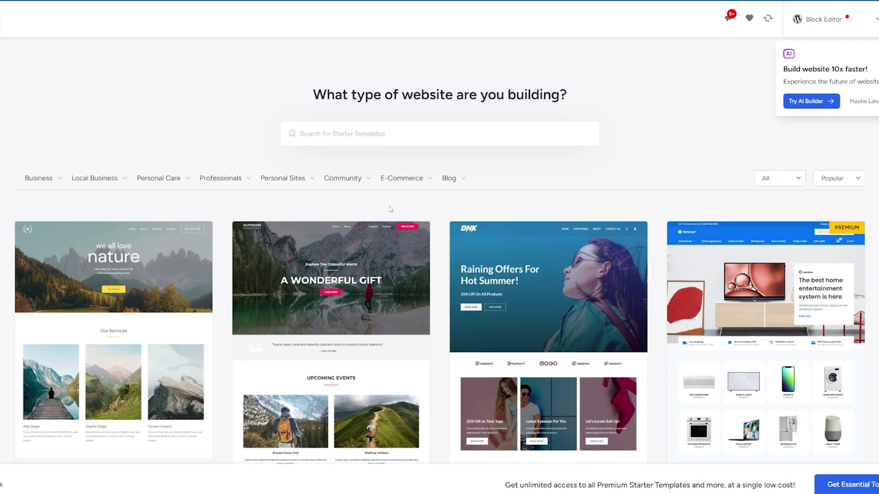
pyautogui.scroll(-6, 550, 206)
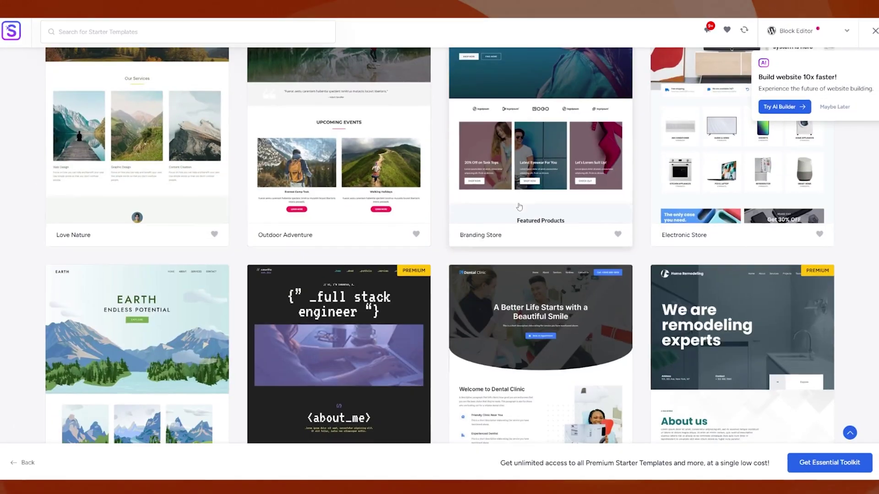
pyautogui.scroll(-5, 518, 207)
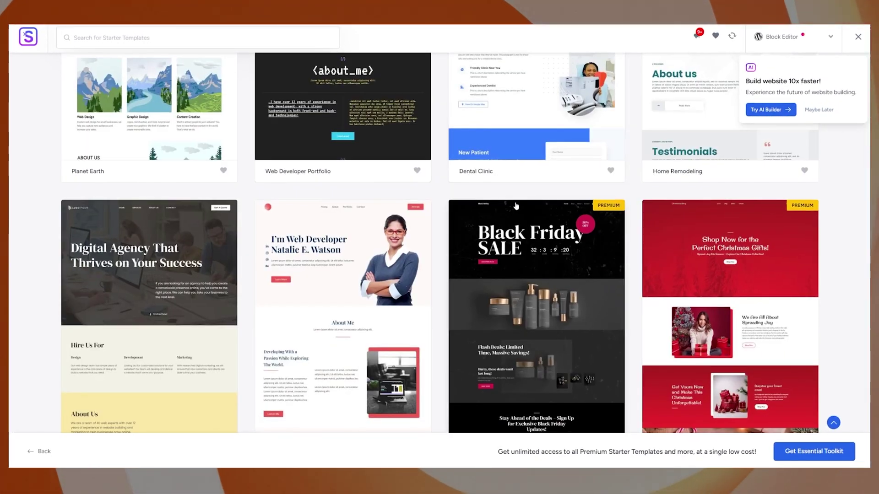
pyautogui.scroll(-4, 516, 206)
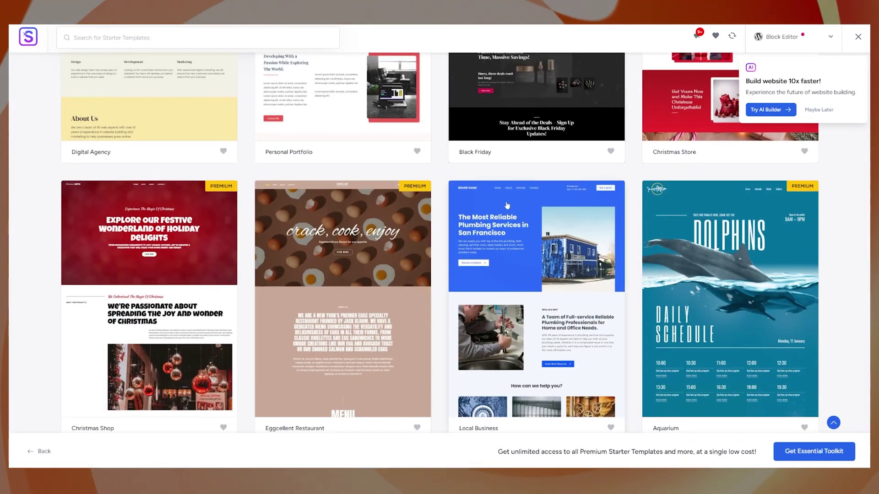
pyautogui.scroll(-5, 505, 203)
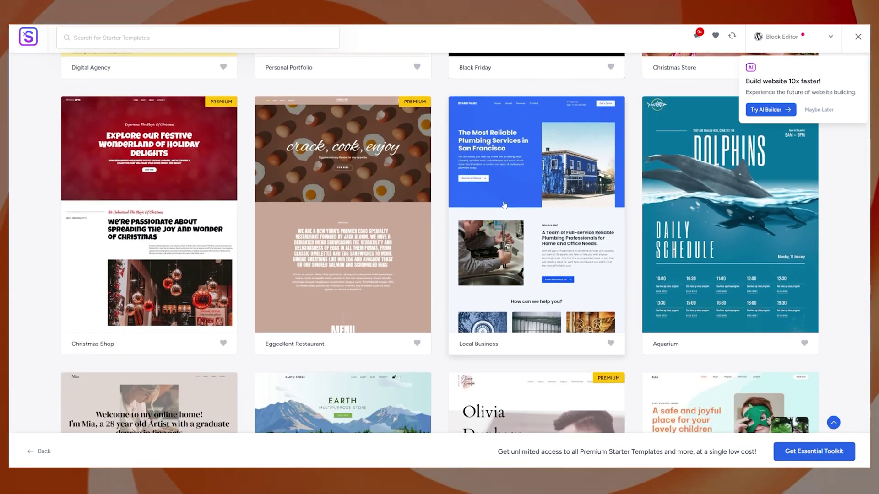
pyautogui.scroll(-5, 504, 204)
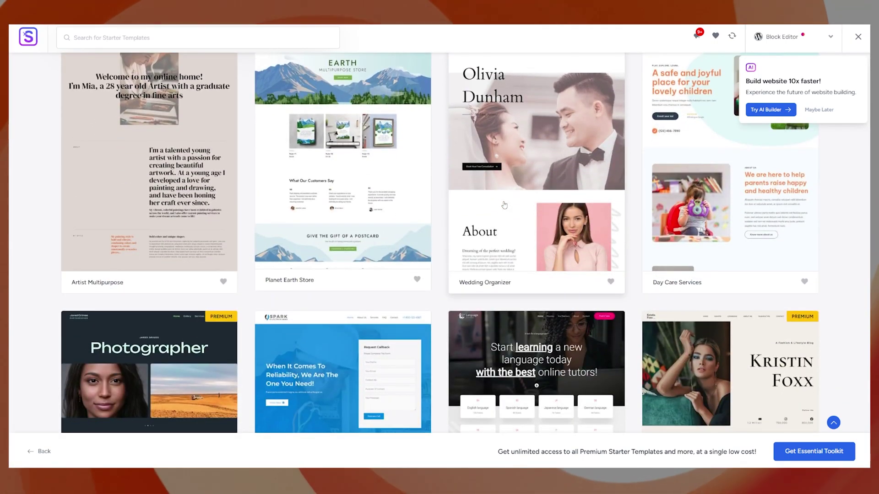
pyautogui.scroll(20, 498, 223)
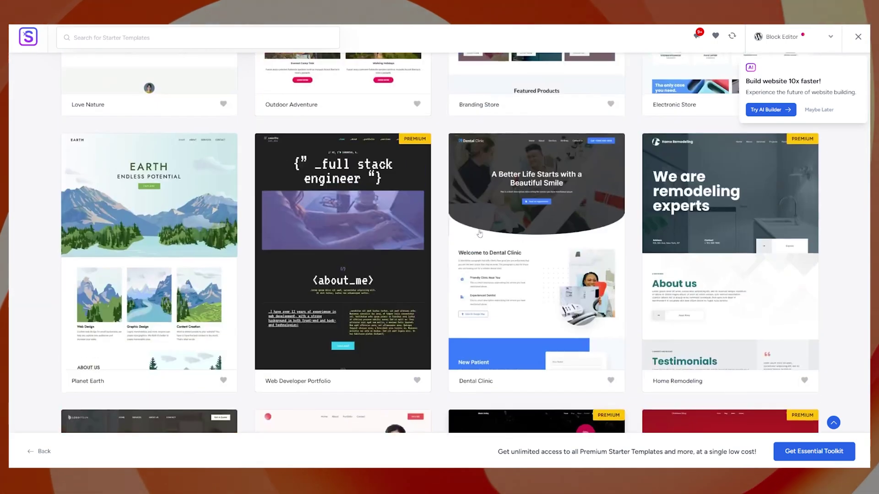
pyautogui.scroll(2, 478, 233)
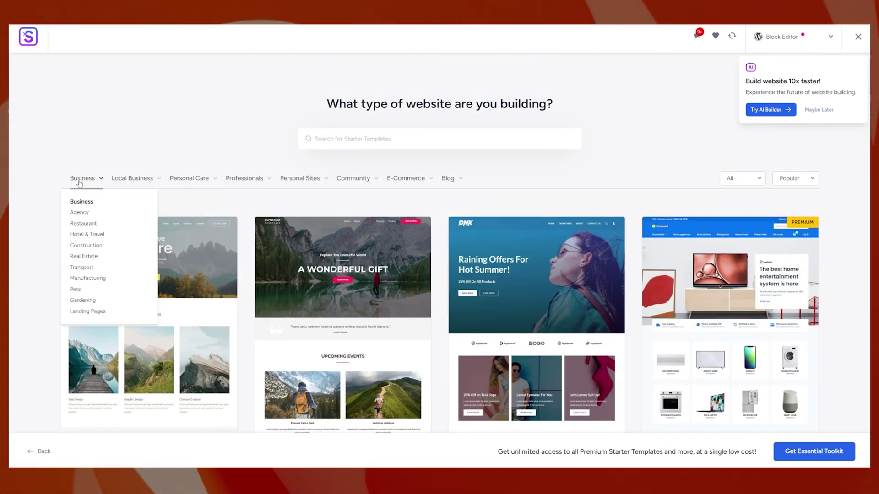
pyautogui.moveTo(400, 182)
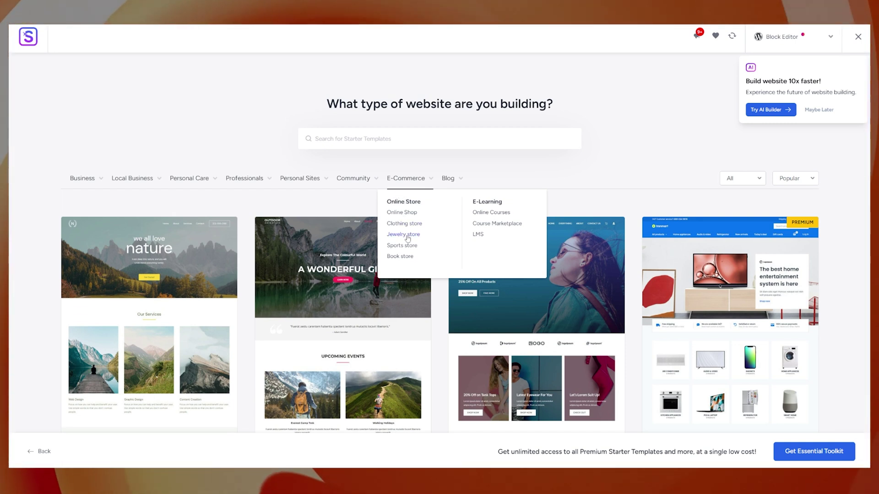
# Step: Filter to the E-Commerce category and scroll the results down to the Cycle Shop template
pyautogui.click(408, 179)
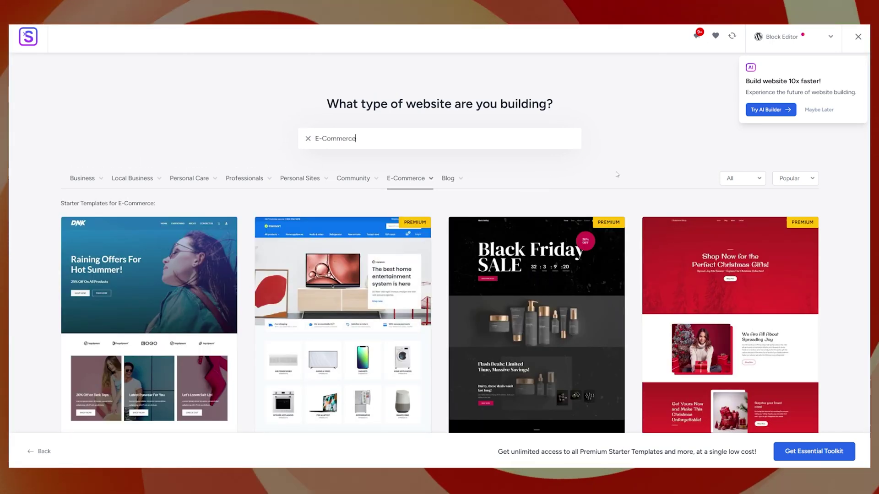
pyautogui.scroll(-1, 597, 179)
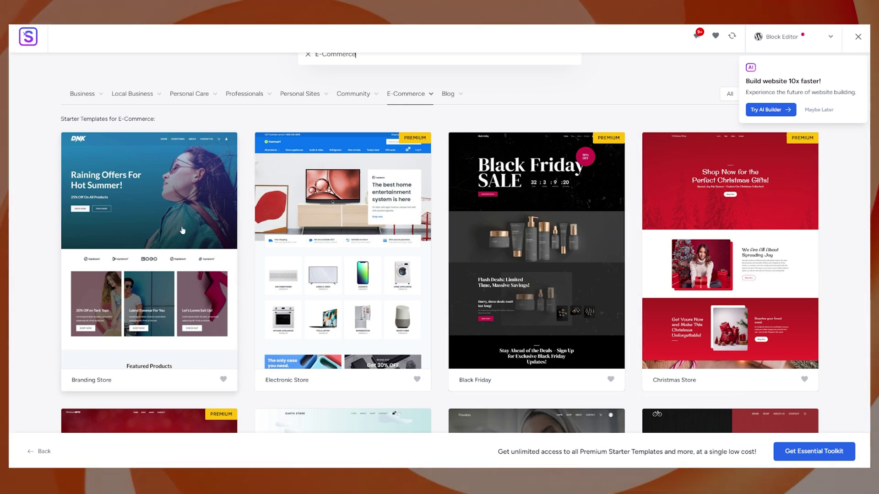
pyautogui.scroll(-5, 380, 265)
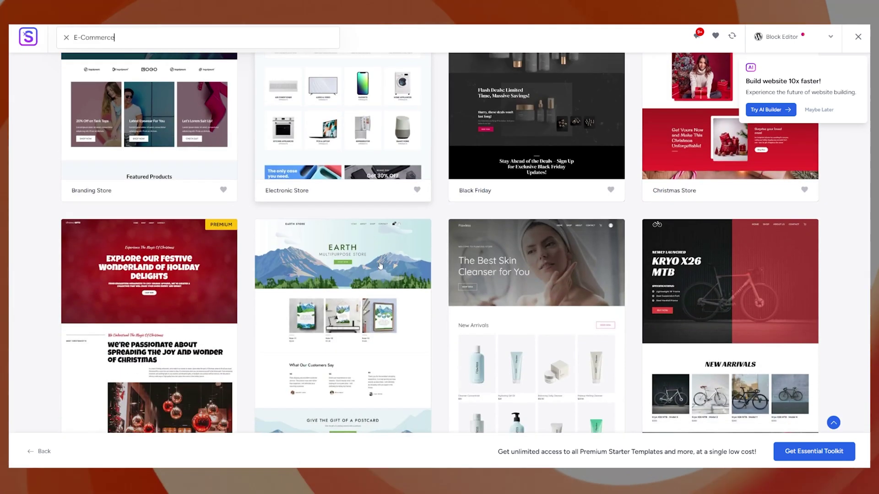
pyautogui.scroll(-1, 380, 265)
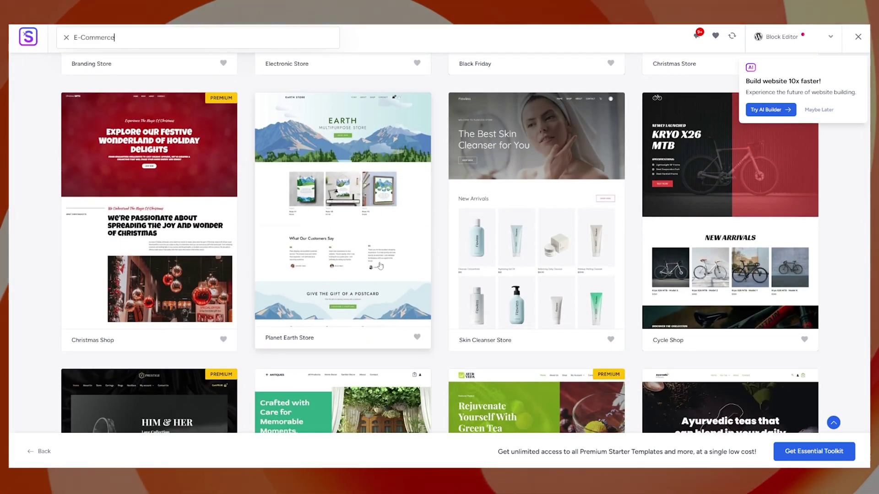
pyautogui.scroll(-4, 380, 266)
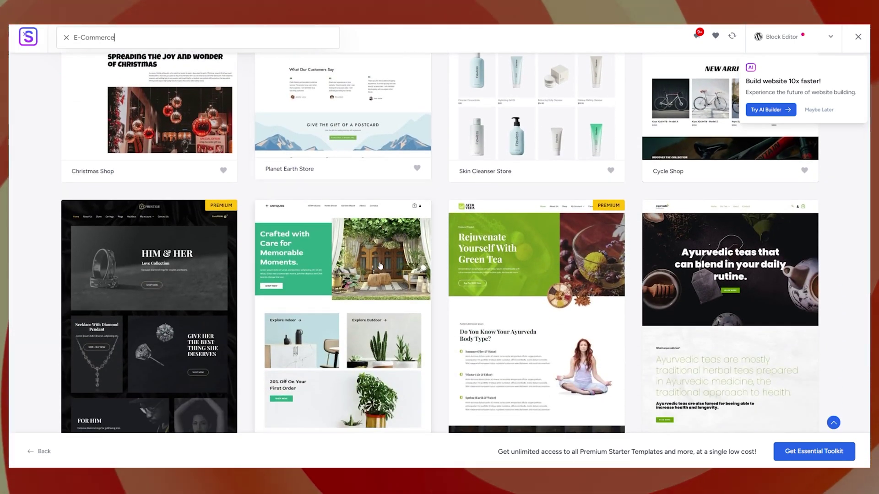
pyautogui.scroll(-7, 380, 266)
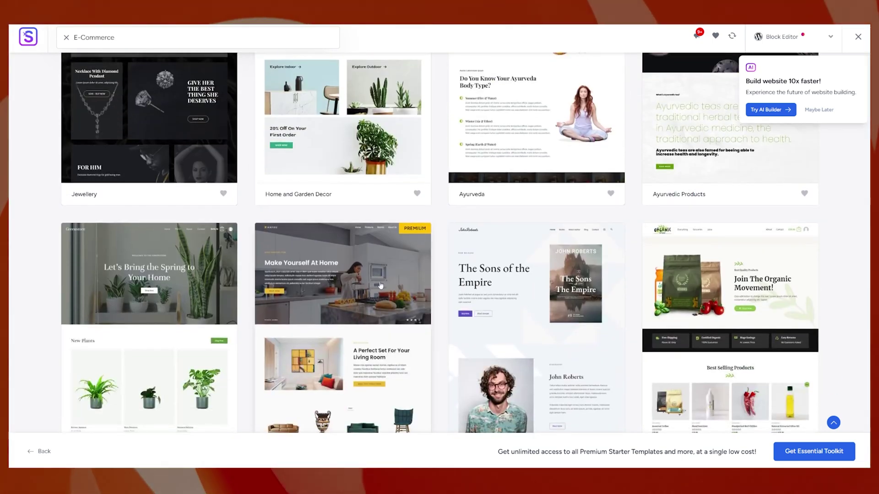
pyautogui.scroll(-7, 505, 298)
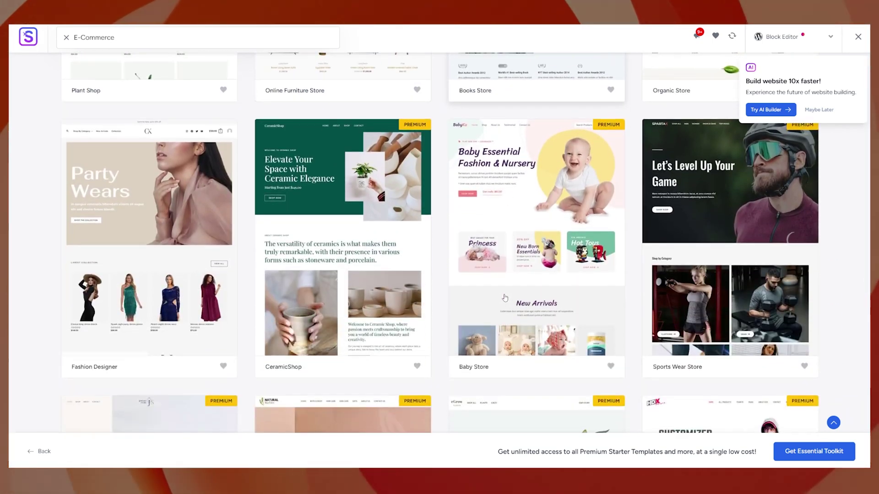
pyautogui.scroll(-4, 505, 299)
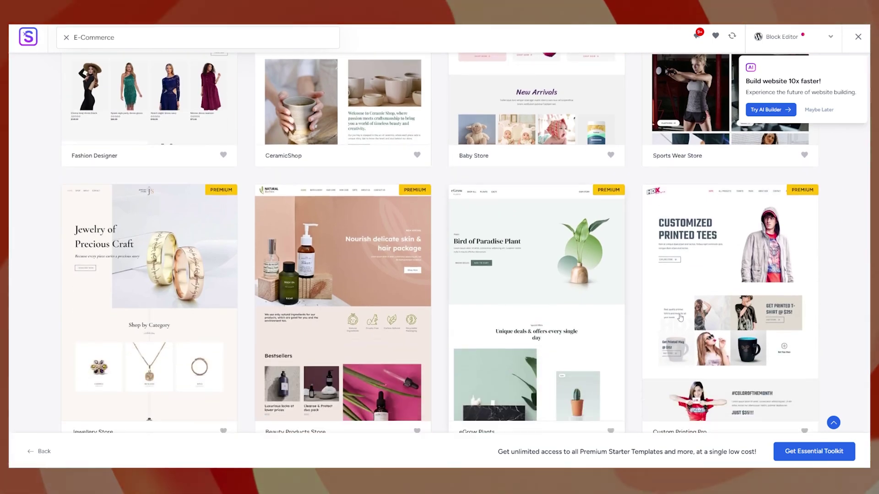
pyautogui.scroll(15, 704, 349)
pyautogui.scroll(-20, 703, 349)
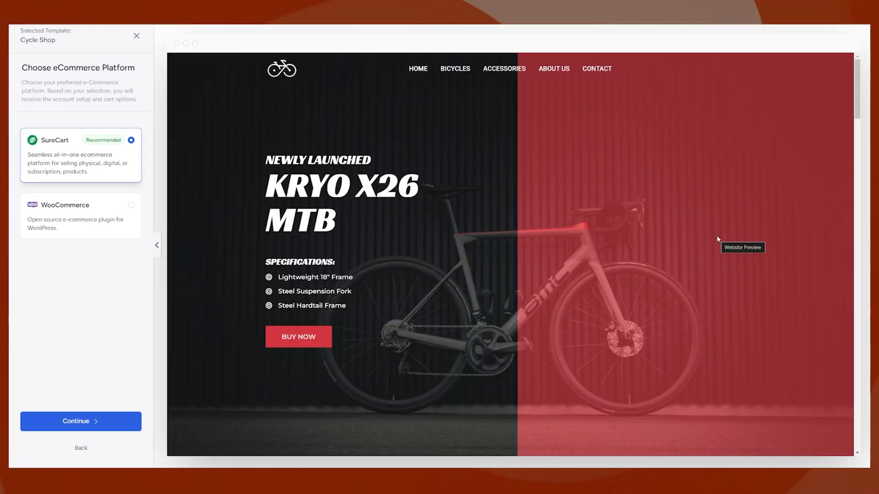
# Step: Choose WooCommerce instead of SureCart as the Cycle Shop store platform and continue to Customize
pyautogui.scroll(-15, 530, 256)
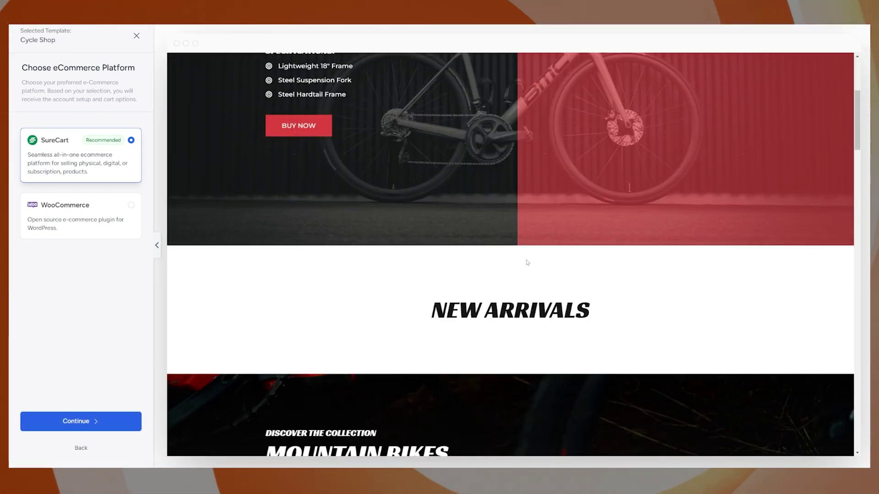
pyautogui.scroll(-3, 526, 276)
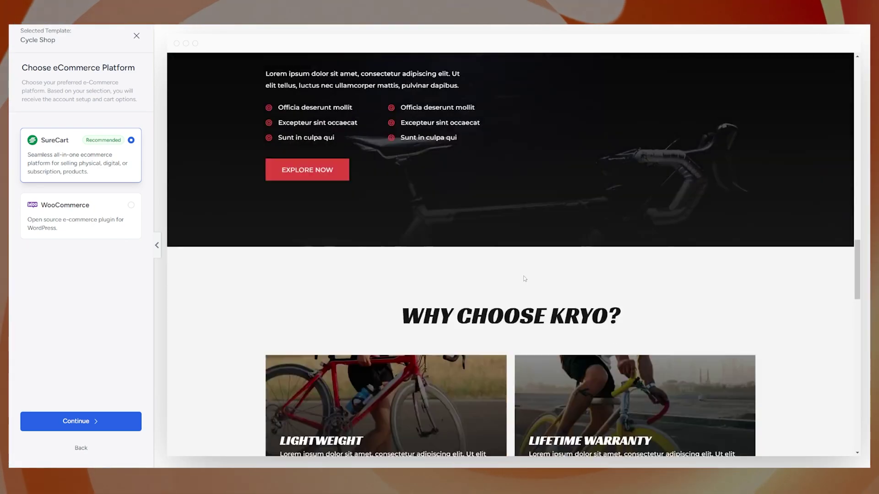
pyautogui.scroll(15, 524, 276)
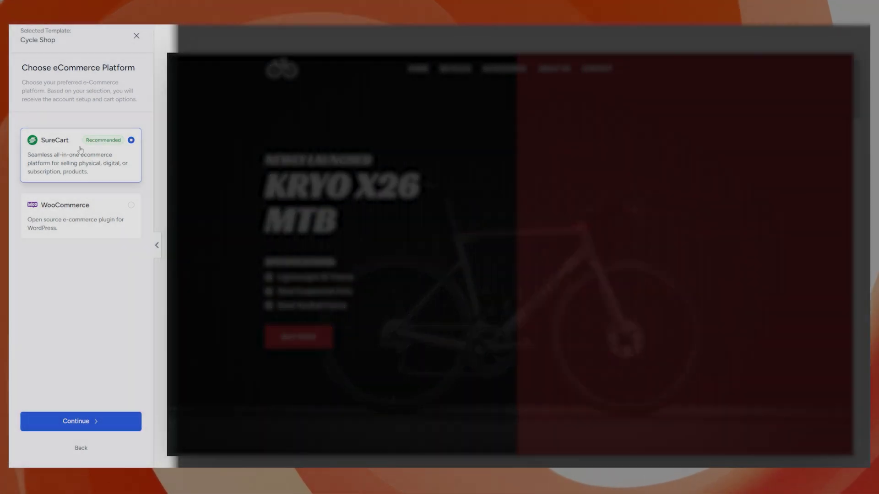
pyautogui.click(72, 208)
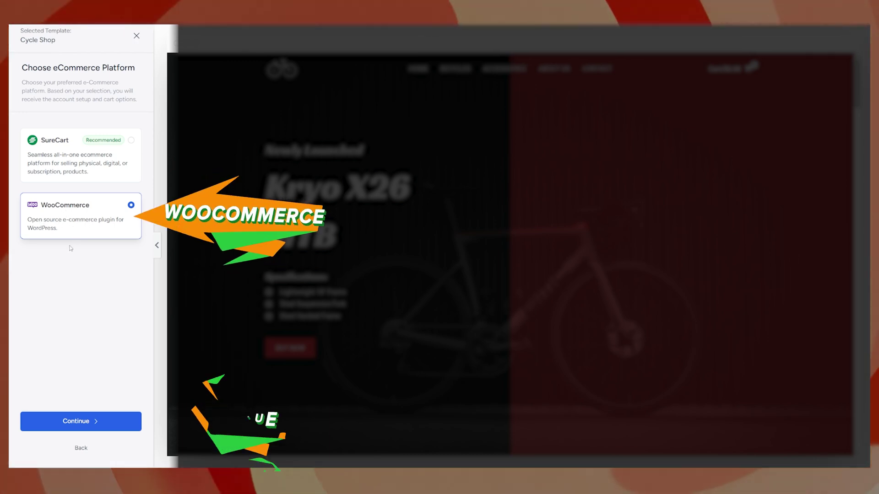
pyautogui.click(89, 427)
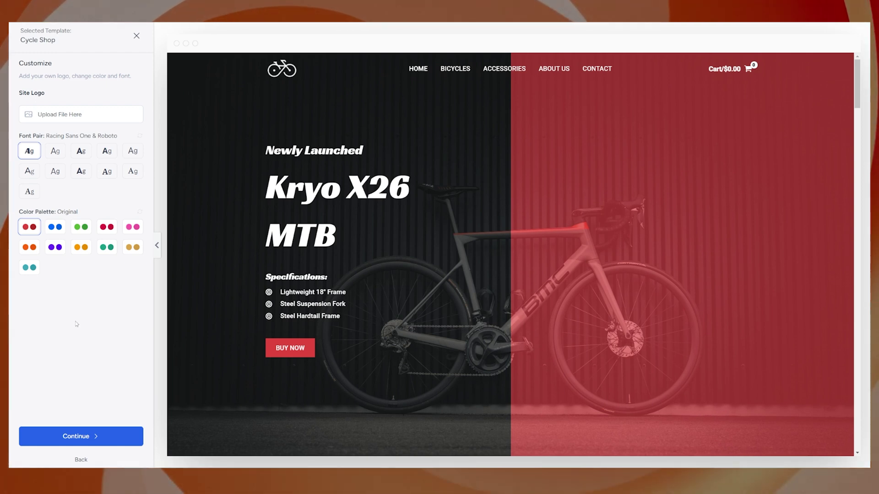
# Step: Preview the green, teal Style 8 and pink Style 4 colour palettes on the site
pyautogui.click(78, 227)
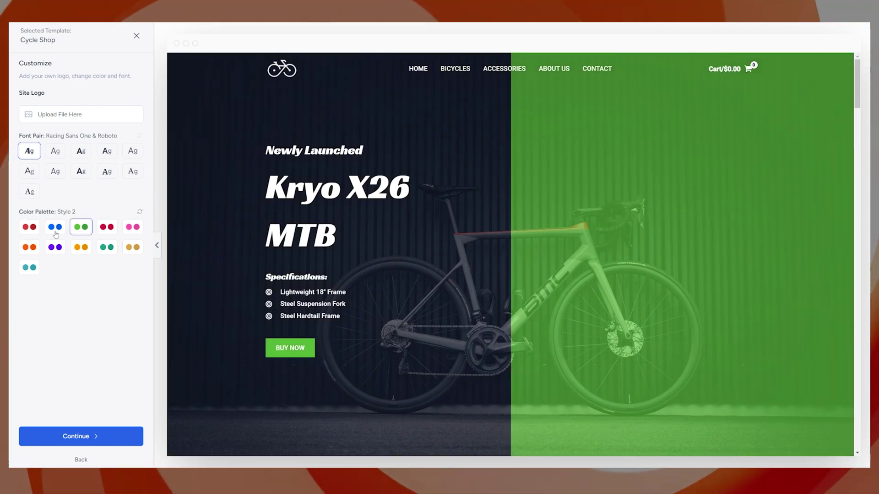
pyautogui.click(55, 227)
pyautogui.click(55, 247)
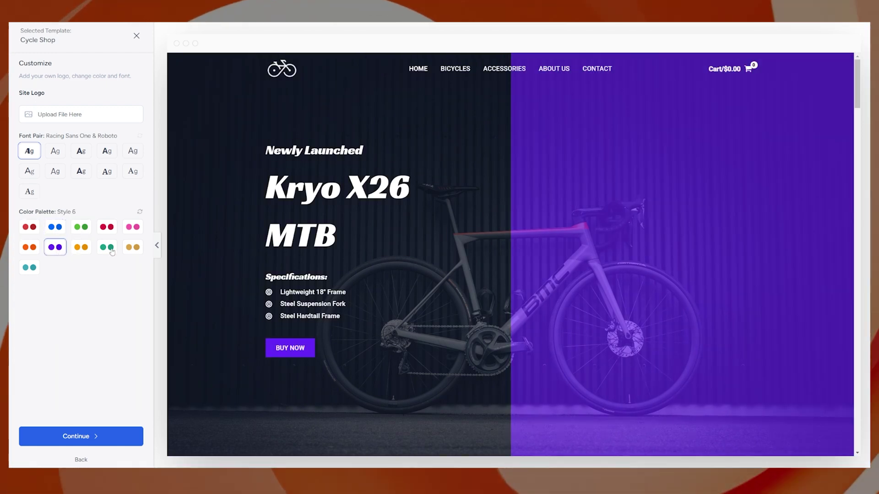
pyautogui.click(107, 247)
pyautogui.click(129, 248)
pyautogui.click(133, 226)
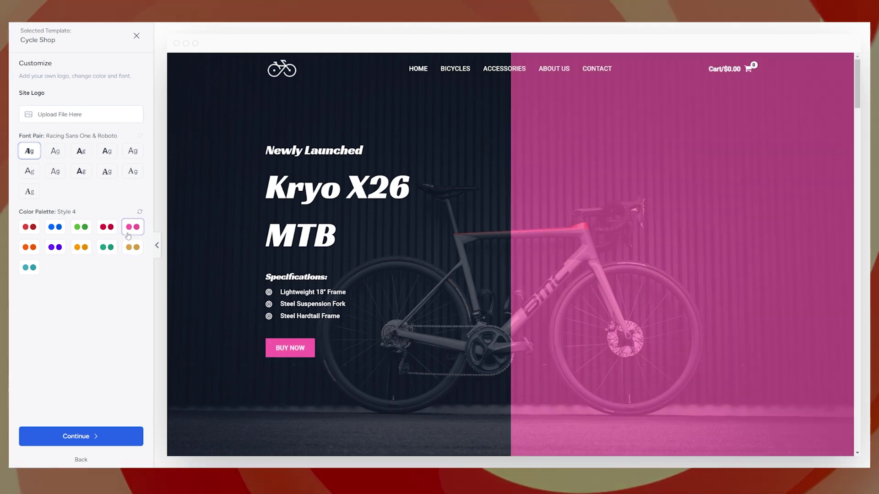
# Step: Try Lexend & DM Sans, Work Sans & Inter, Inter & Poppins fonts, then restore Racing Sans One & Roboto with the Original palette
pyautogui.click(62, 156)
pyautogui.click(81, 152)
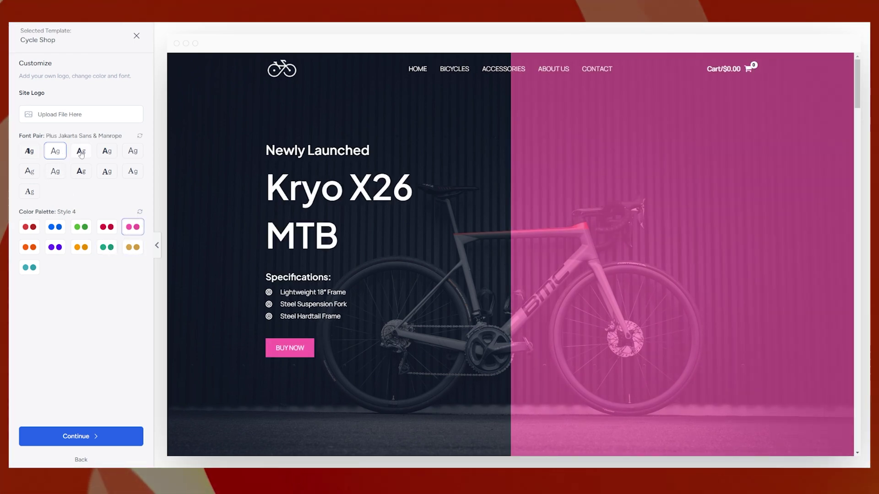
pyautogui.click(107, 152)
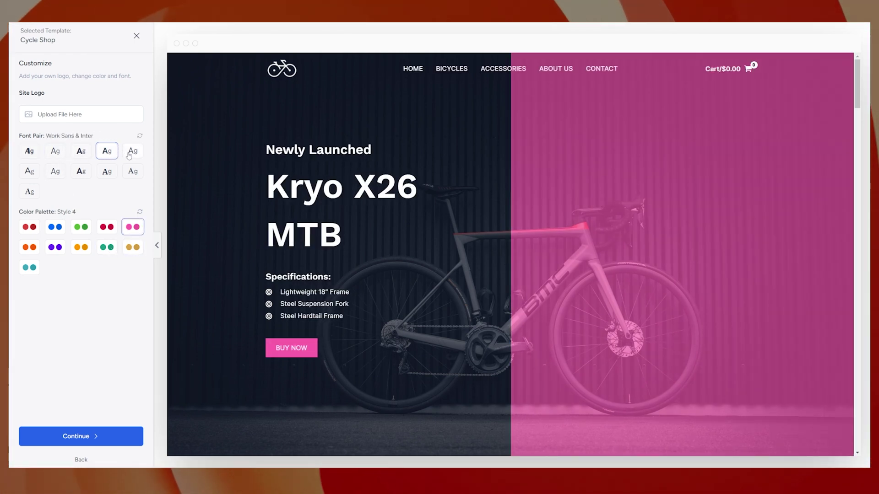
pyautogui.click(131, 152)
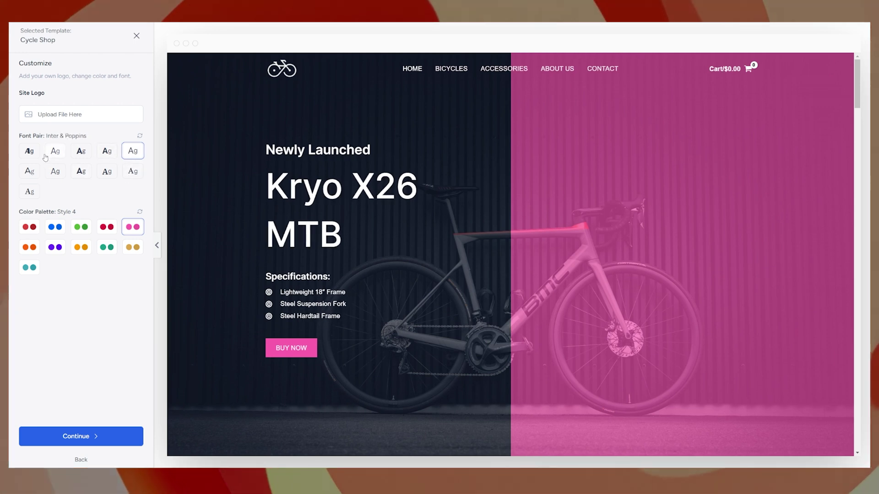
pyautogui.click(29, 153)
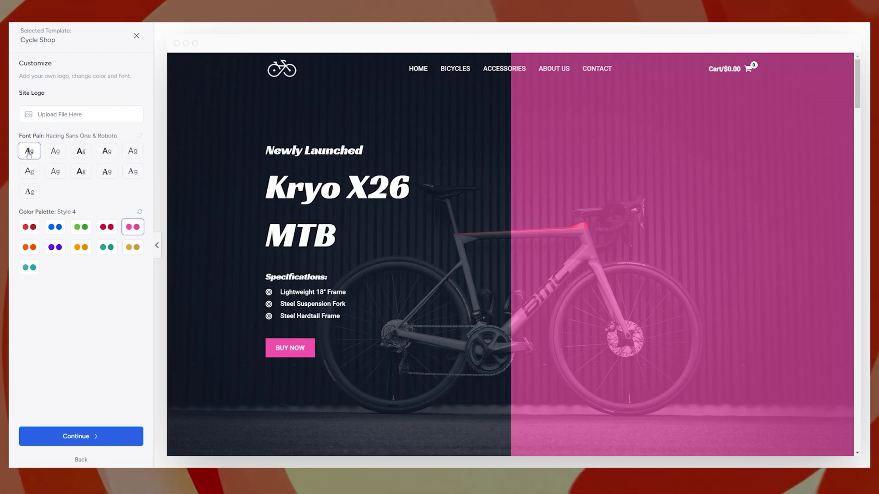
pyautogui.click(35, 232)
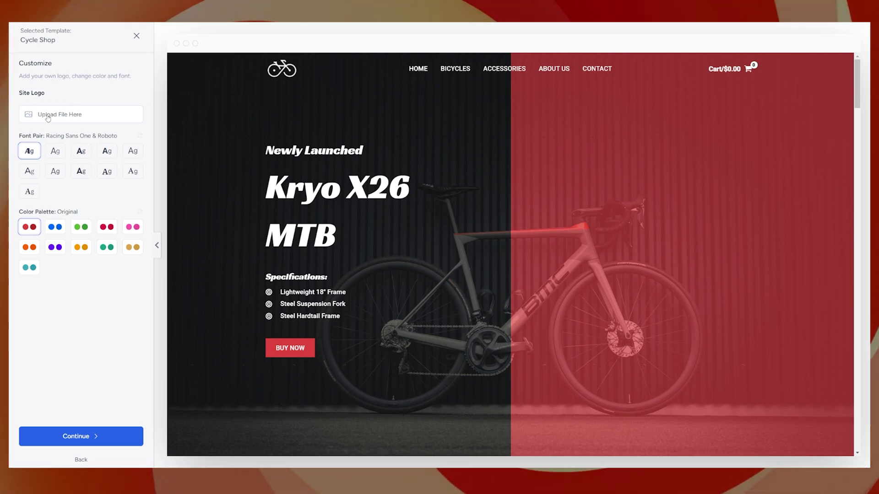
# Step: Upload the red bike logo PNG and select it as the Cycle Shop site logo
pyautogui.click(63, 117)
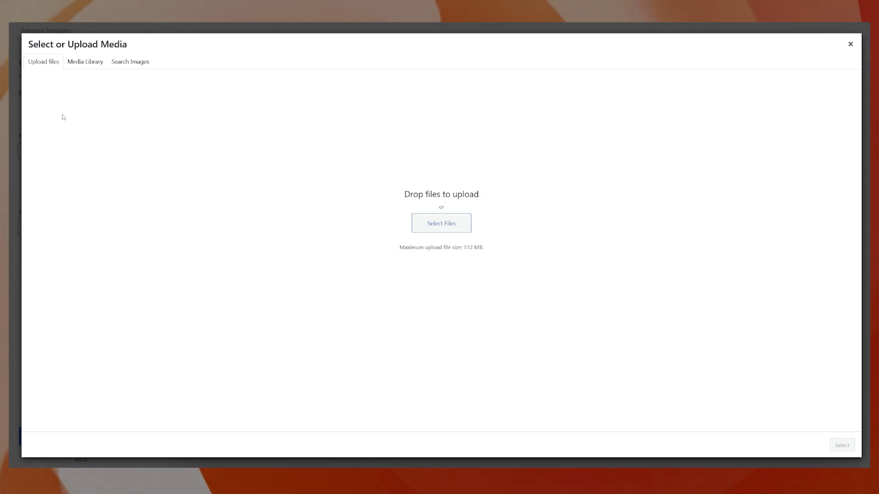
pyautogui.click(84, 64)
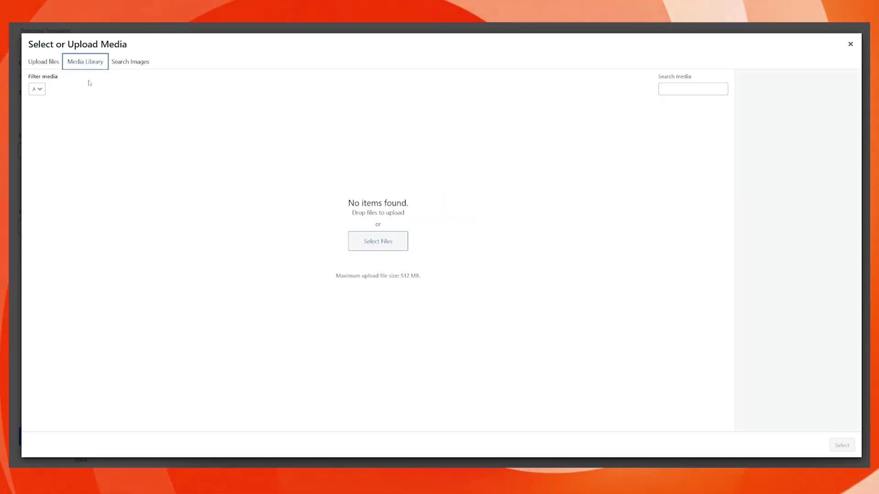
pyautogui.click(44, 67)
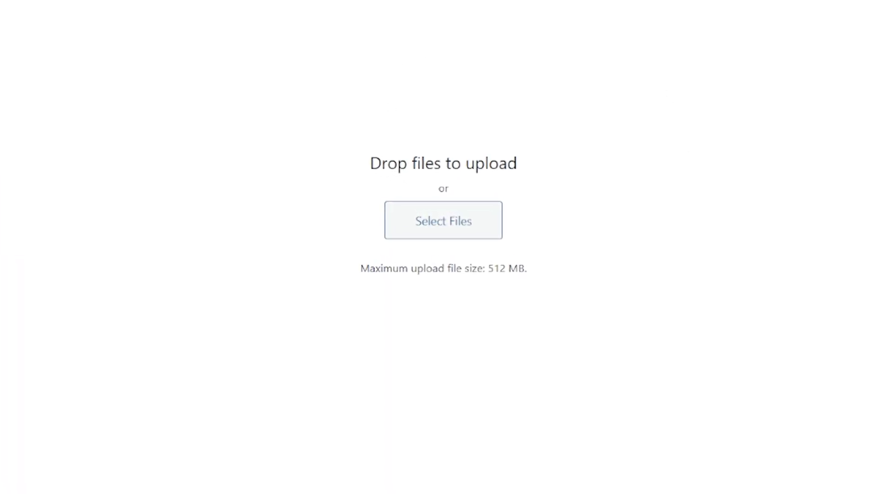
pyautogui.moveTo(772, 90); pyautogui.dragTo(386, 251)
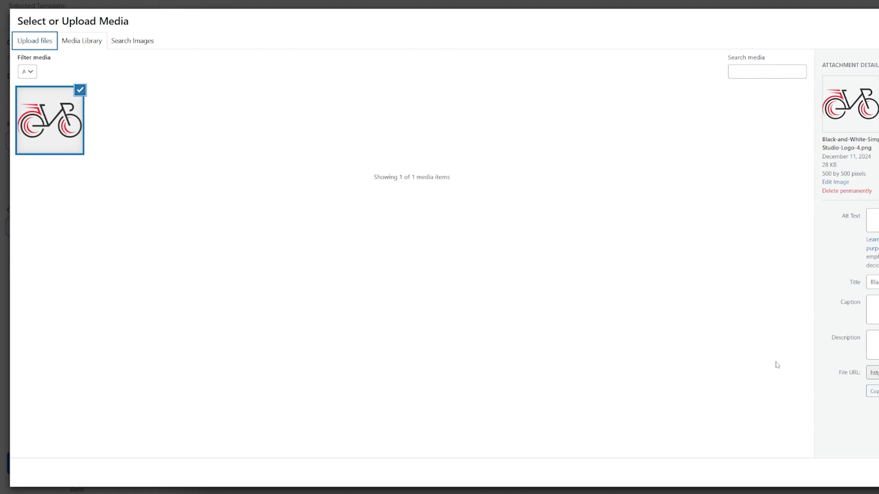
pyautogui.click(858, 473)
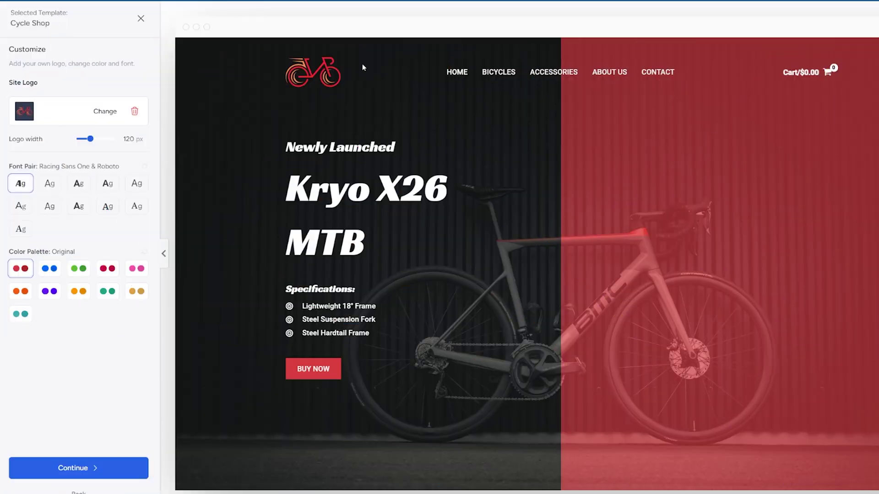
pyautogui.click(96, 474)
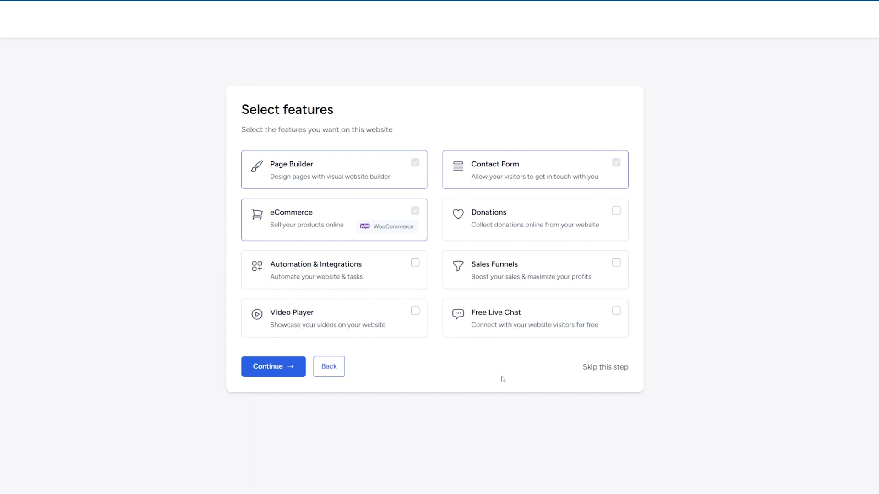
# Step: Keep the Page Builder, Contact Form and eCommerce features and start building the site
pyautogui.click(614, 372)
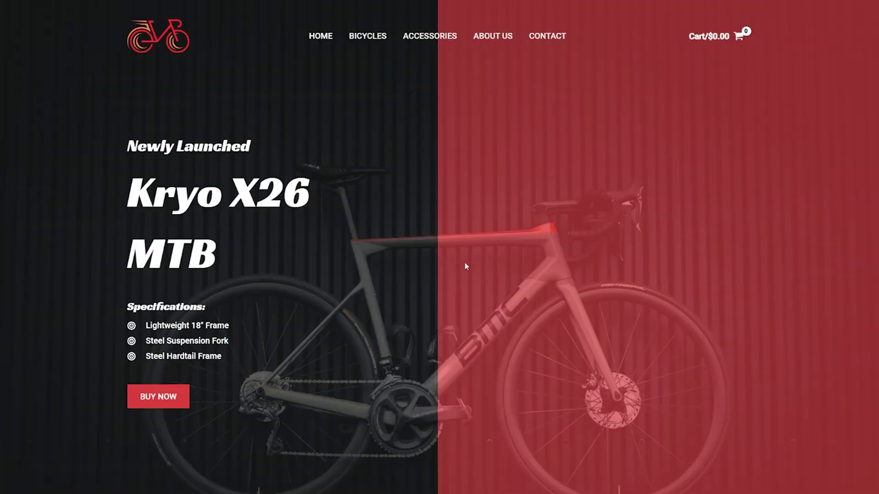
# Step: Scroll down through the new Kryo bike shop homepage sections and back up
pyautogui.scroll(-9, 452, 223)
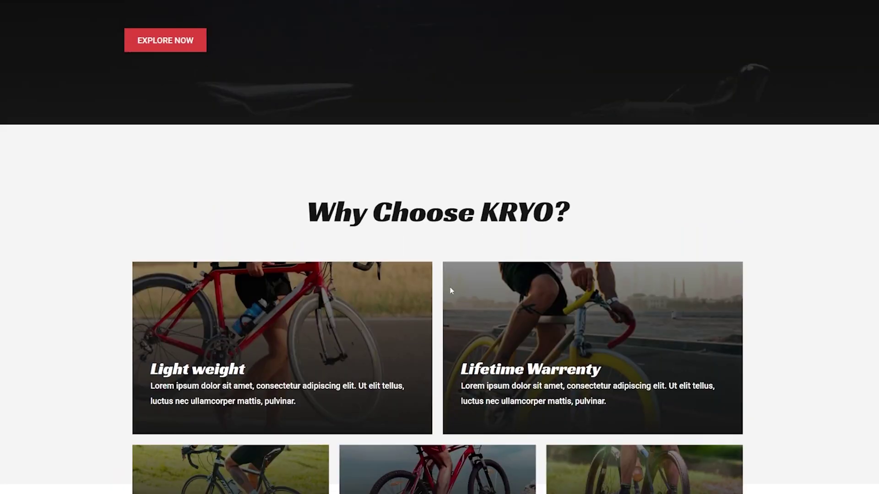
pyautogui.scroll(-10, 403, 311)
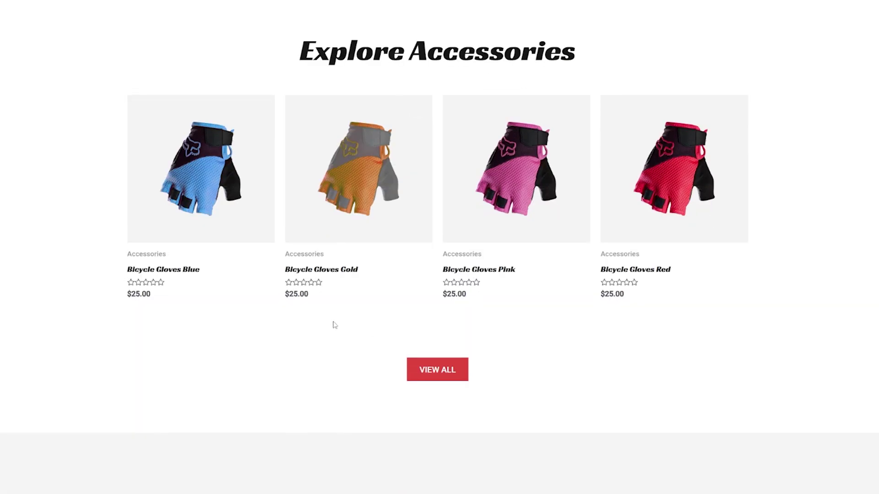
pyautogui.scroll(-3, 412, 257)
pyautogui.scroll(10, 375, 297)
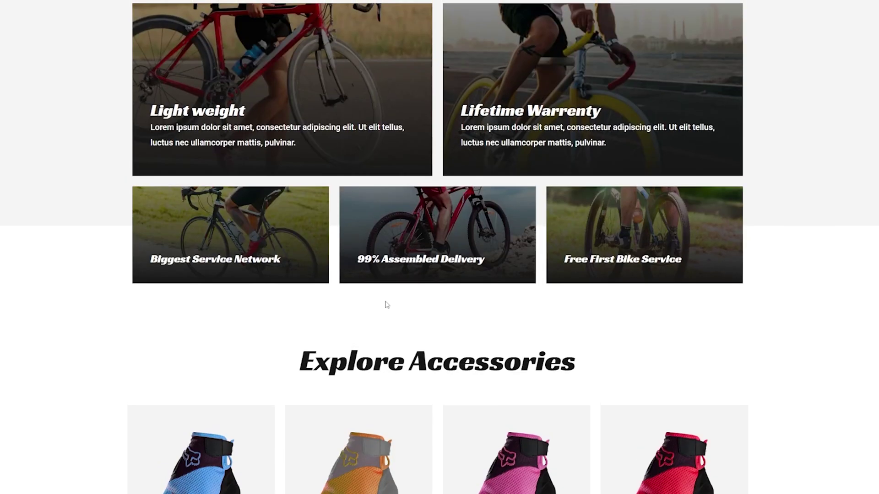
pyautogui.scroll(12, 387, 305)
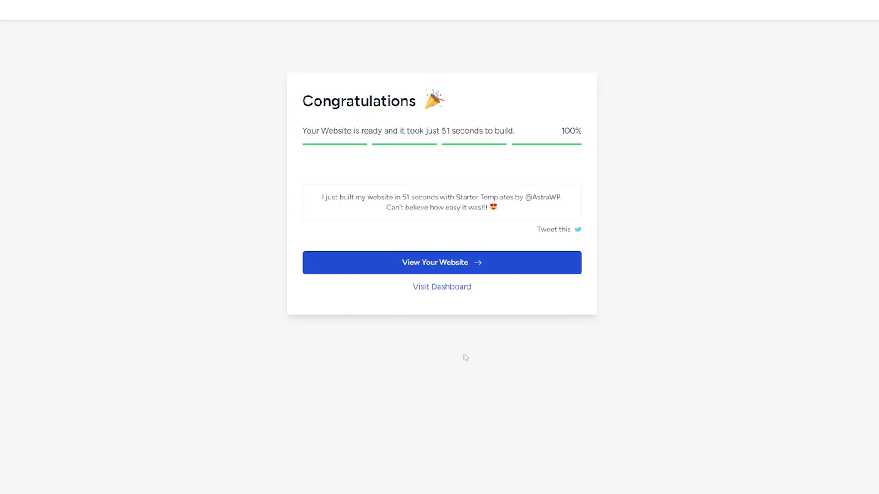
# Step: Go from the Congratulations page to the WordPress admin Dashboard
pyautogui.click(458, 290)
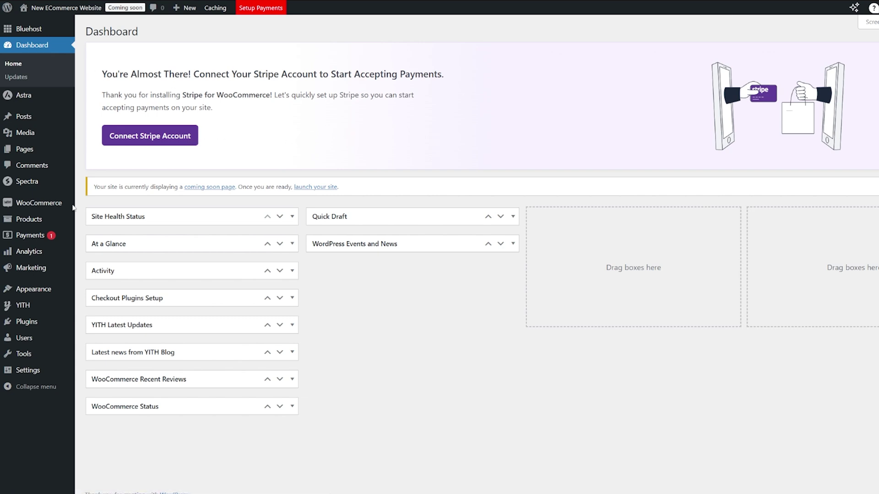
# Step: Launch the Stripe connection and begin filling in the account e-mail on the get-started form
pyautogui.moveTo(42, 207)
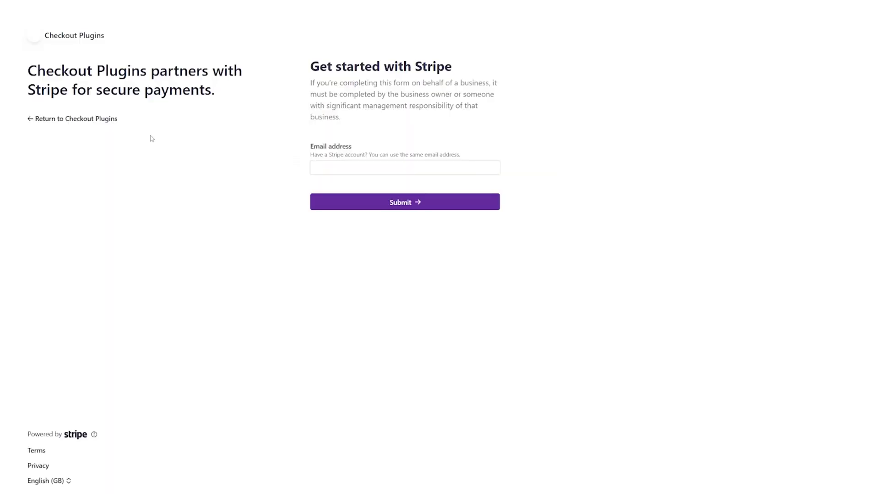
pyautogui.click(367, 167)
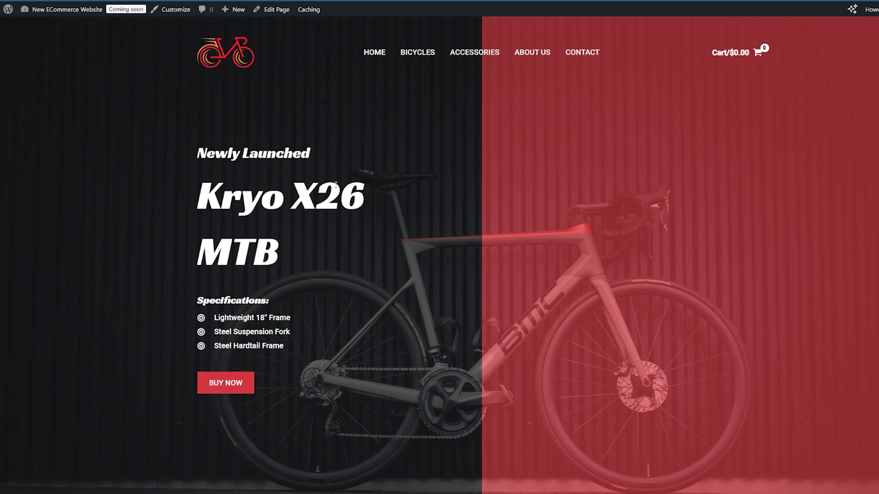
pyautogui.scroll(-10, 334, 330)
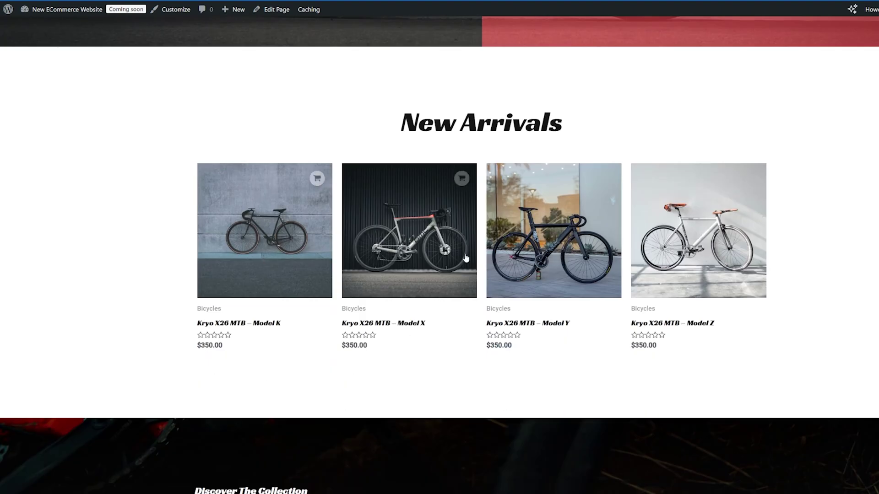
pyautogui.scroll(-5, 464, 303)
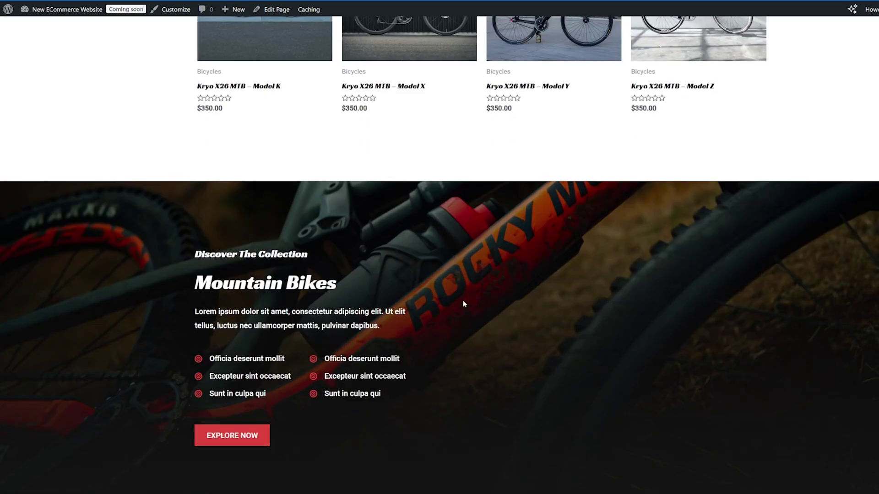
pyautogui.scroll(15, 459, 298)
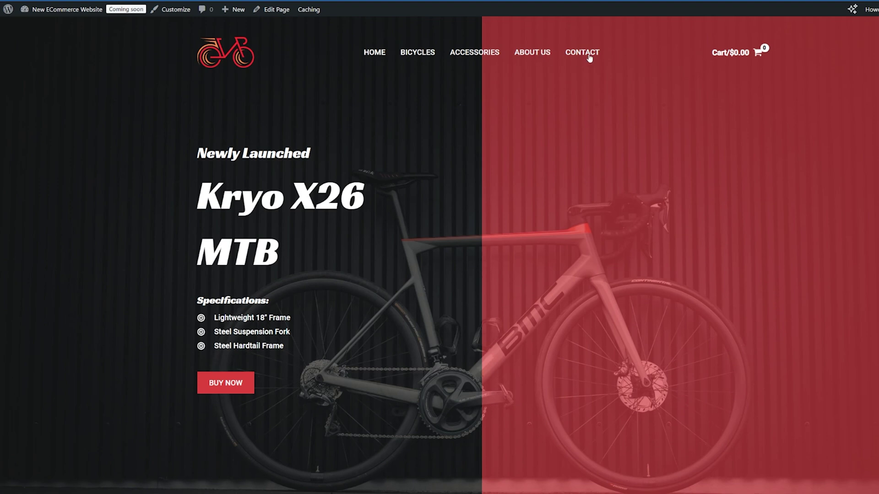
pyautogui.scroll(-1, 401, 281)
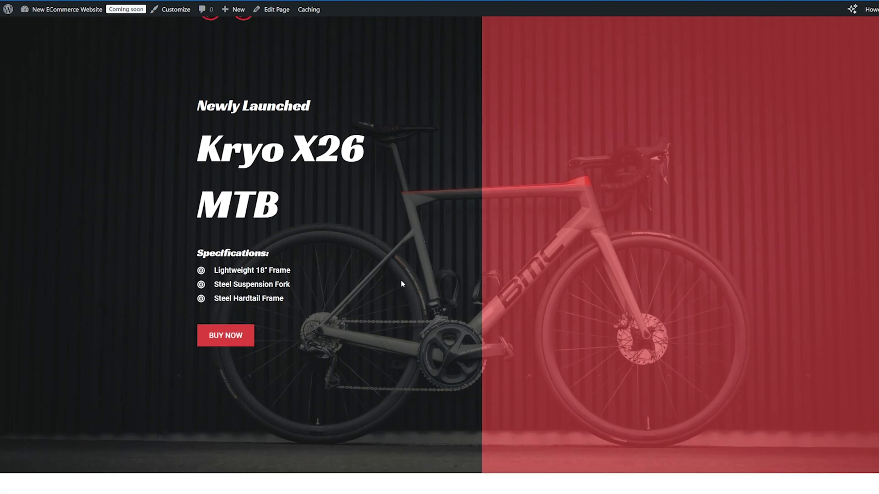
pyautogui.scroll(-8, 401, 284)
pyautogui.scroll(9, 407, 312)
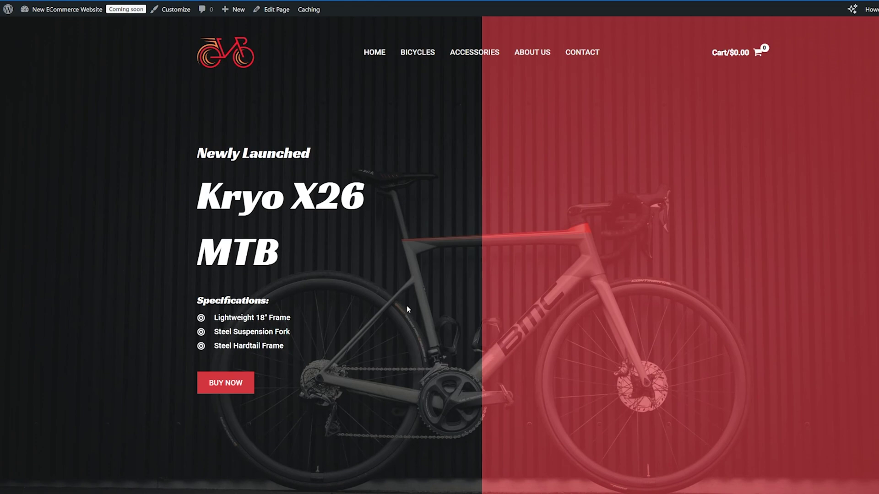